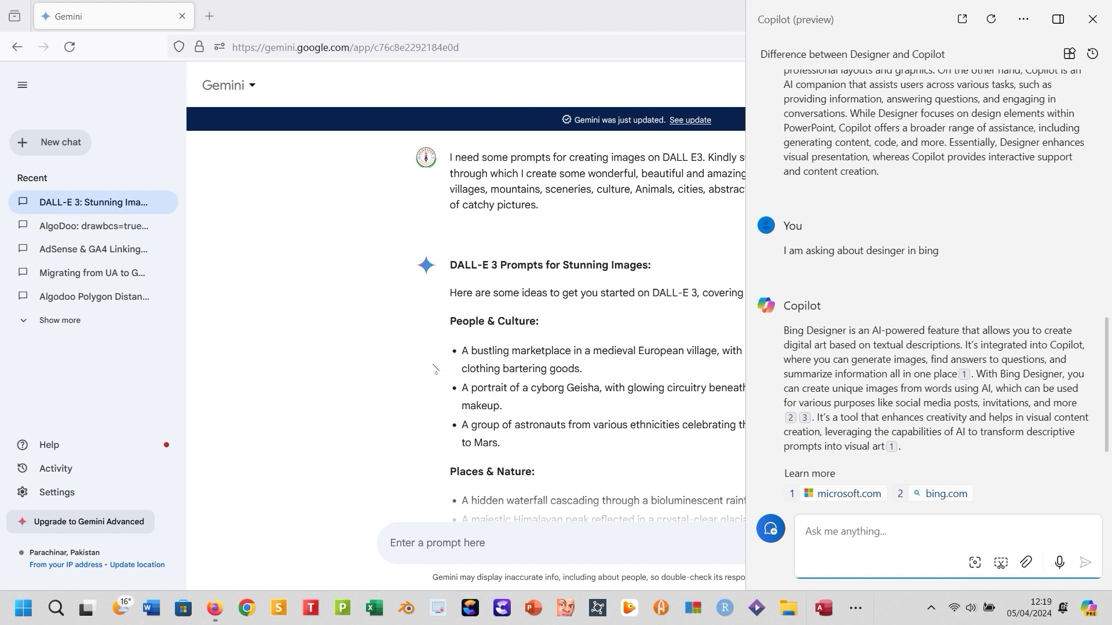
Step: Copy the prompt about a bustling marketplace in a medieval European village from Gemini's People & Culture list
key(super+c)
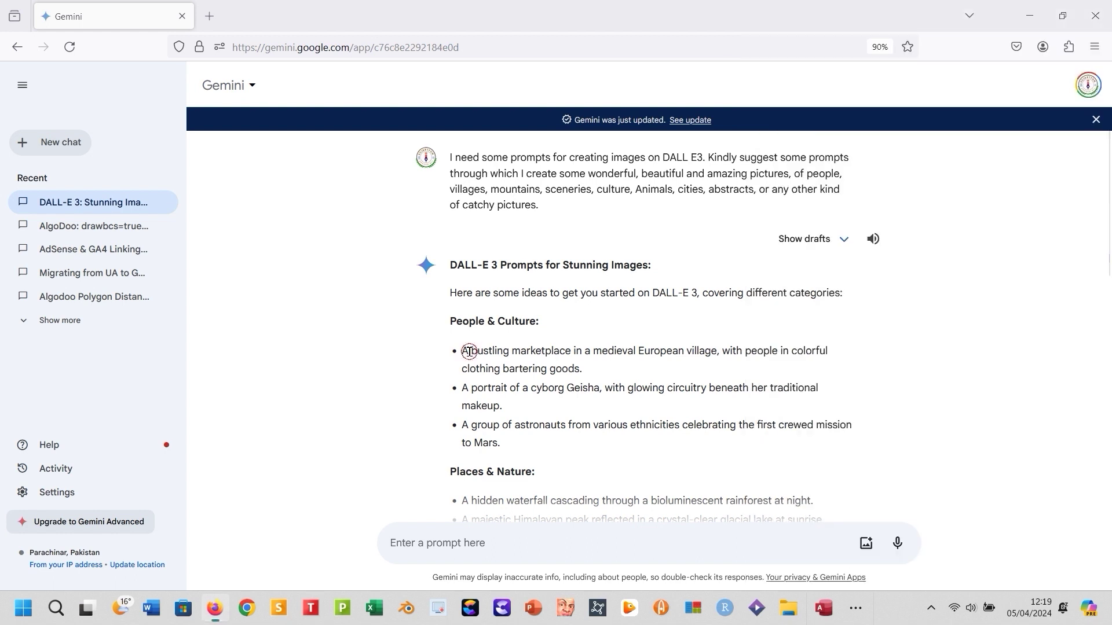
drag(463, 352, 578, 367)
right_click(570, 351)
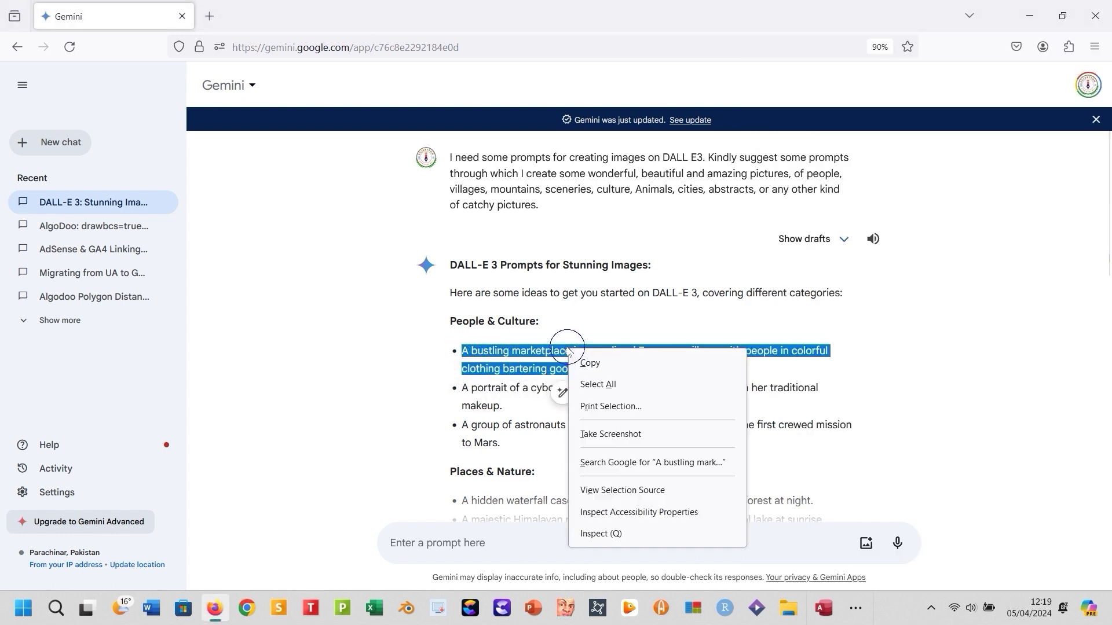
click(592, 363)
Step: Ask Copilot to "create an image of" the copied medieval European marketplace prompt
key(super+c)
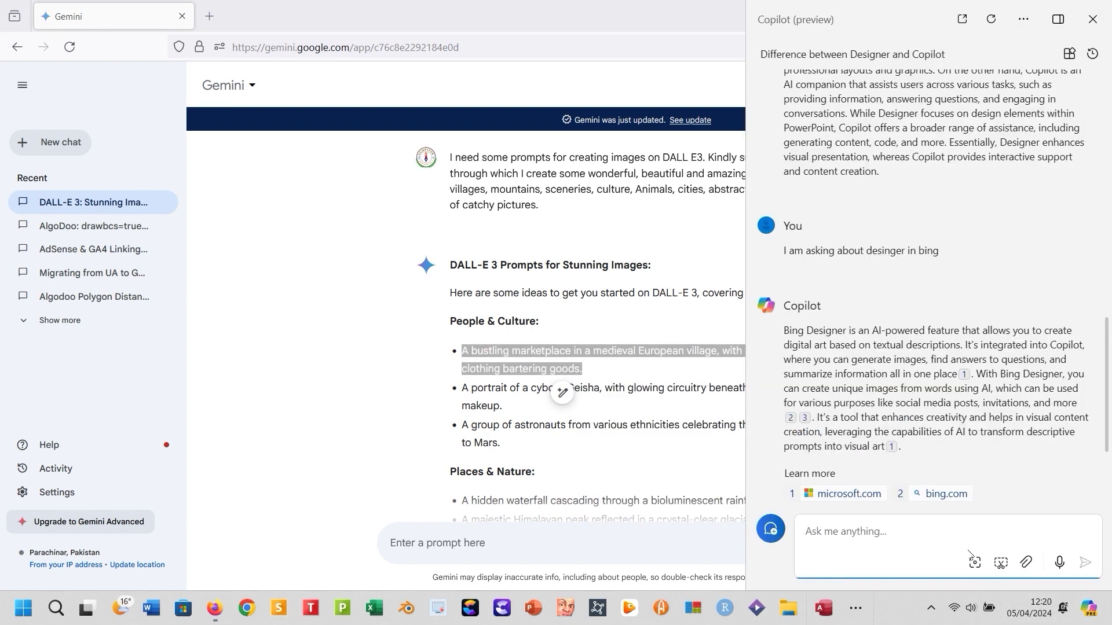
text(create a)
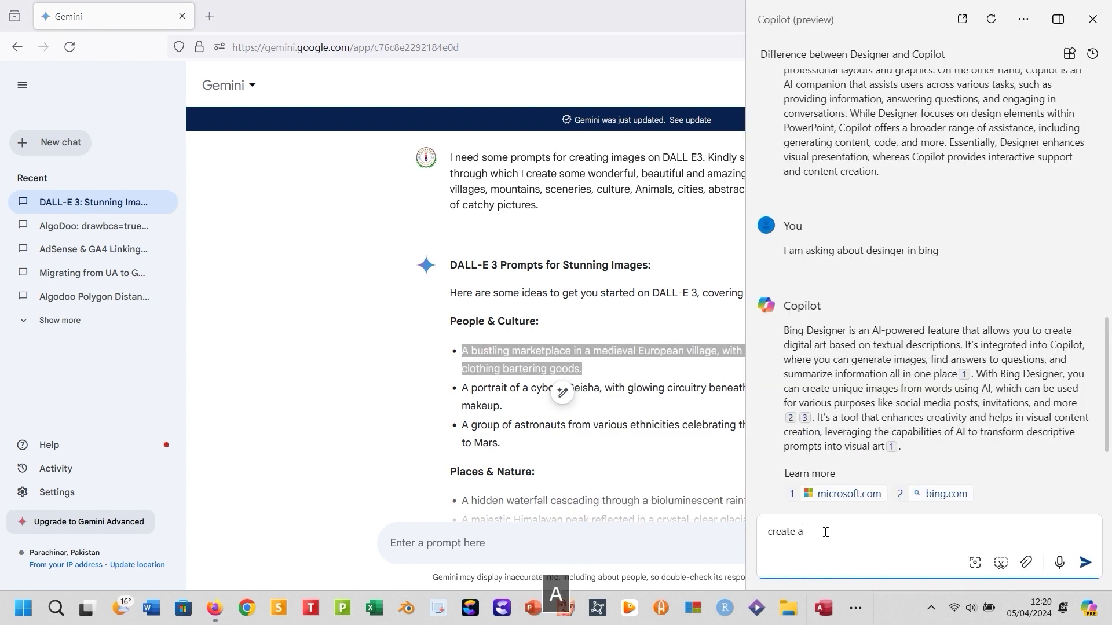
text(n image of)
key(ctrl+v)
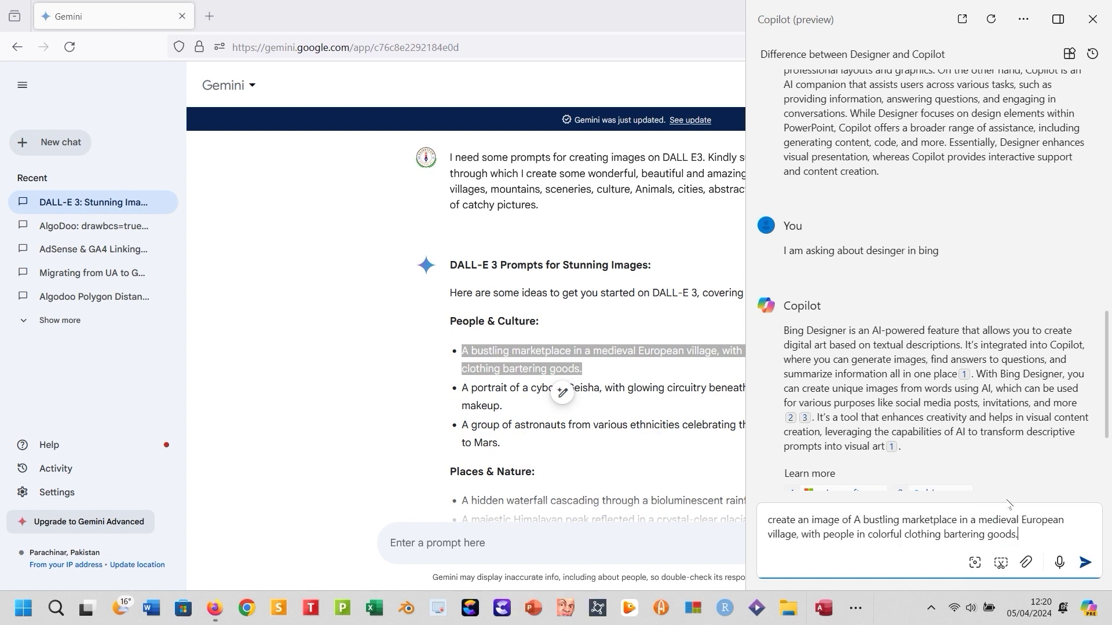
click(1080, 563)
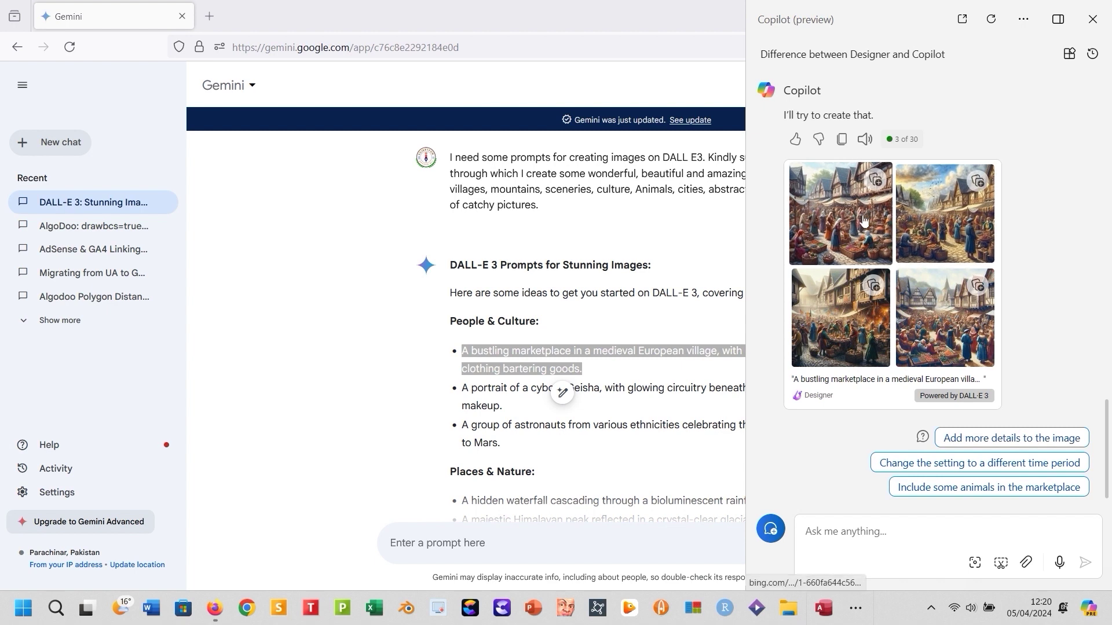
Step: Open the first generated marketplace image in Designer and browse through the other variants
click(840, 213)
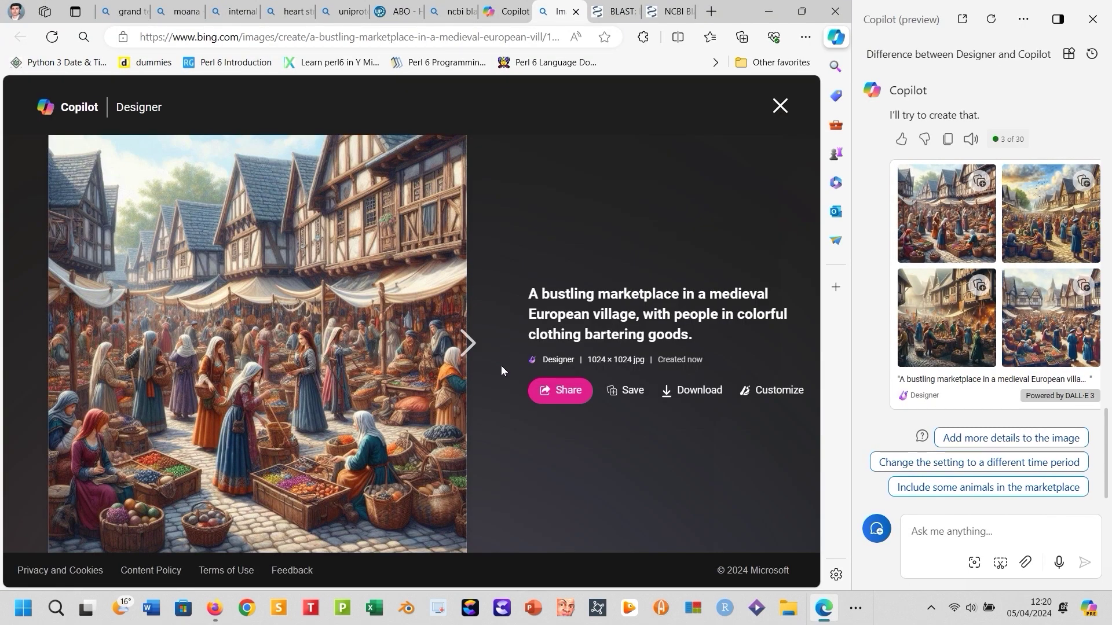
click(459, 342)
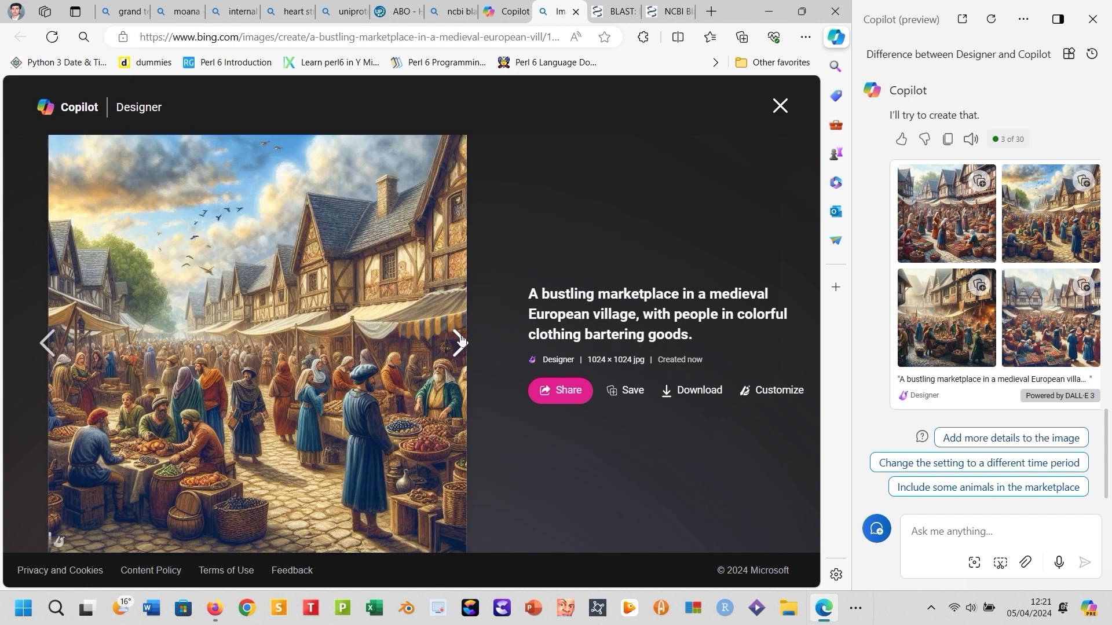
click(459, 341)
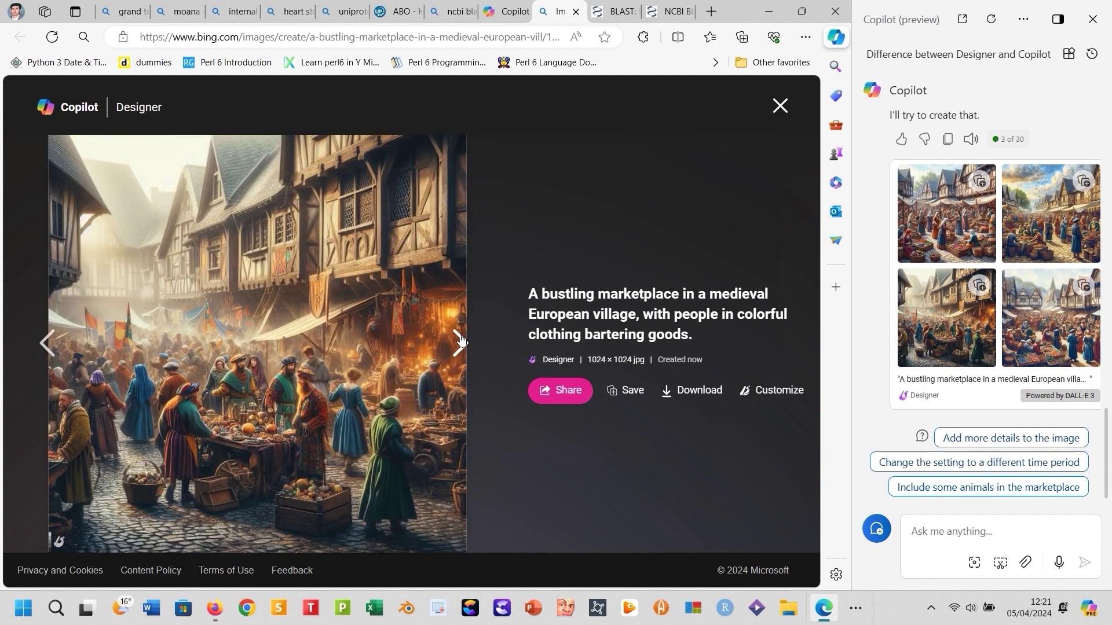
click(459, 342)
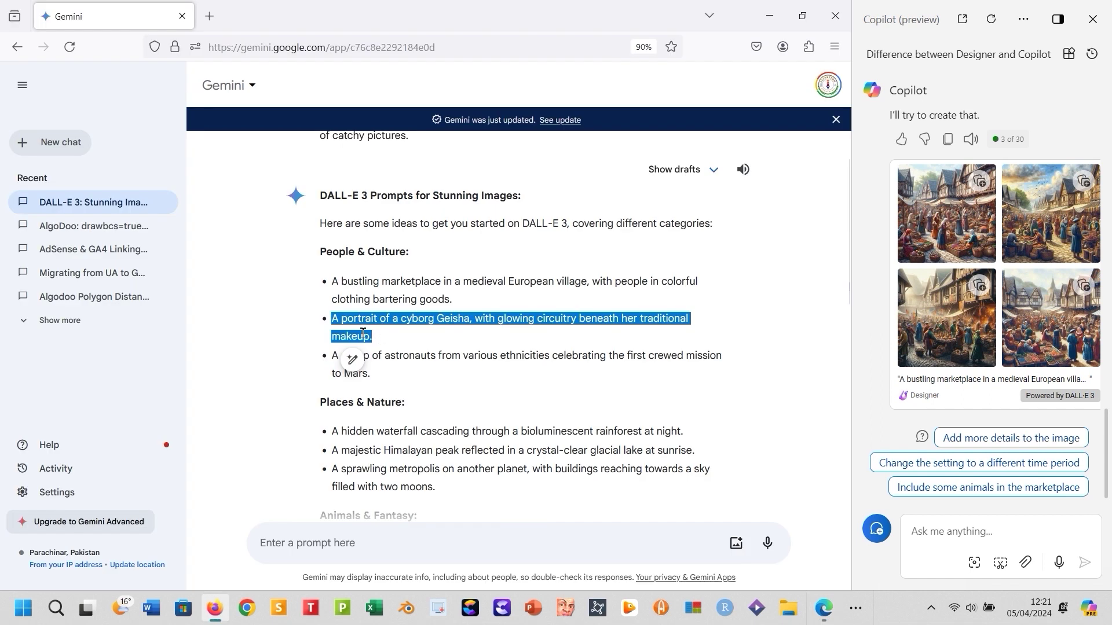
Step: Submit the prompt for a portrait of a cyborg Geisha with glowing circuitry to Copilot and browse the generated images
right_click(948, 537)
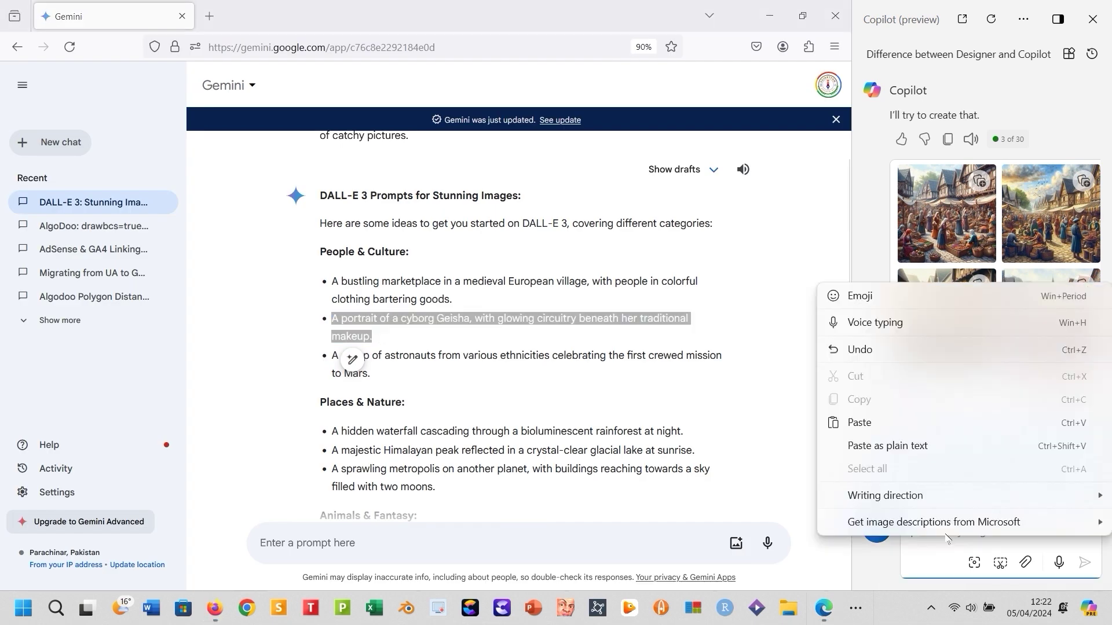
click(863, 422)
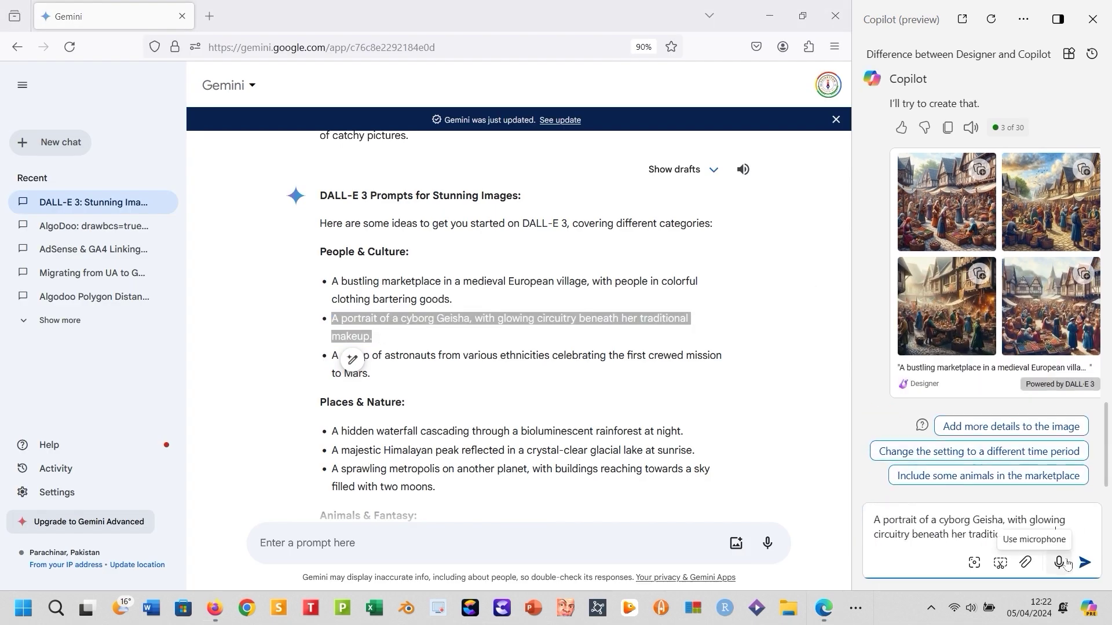
click(1084, 562)
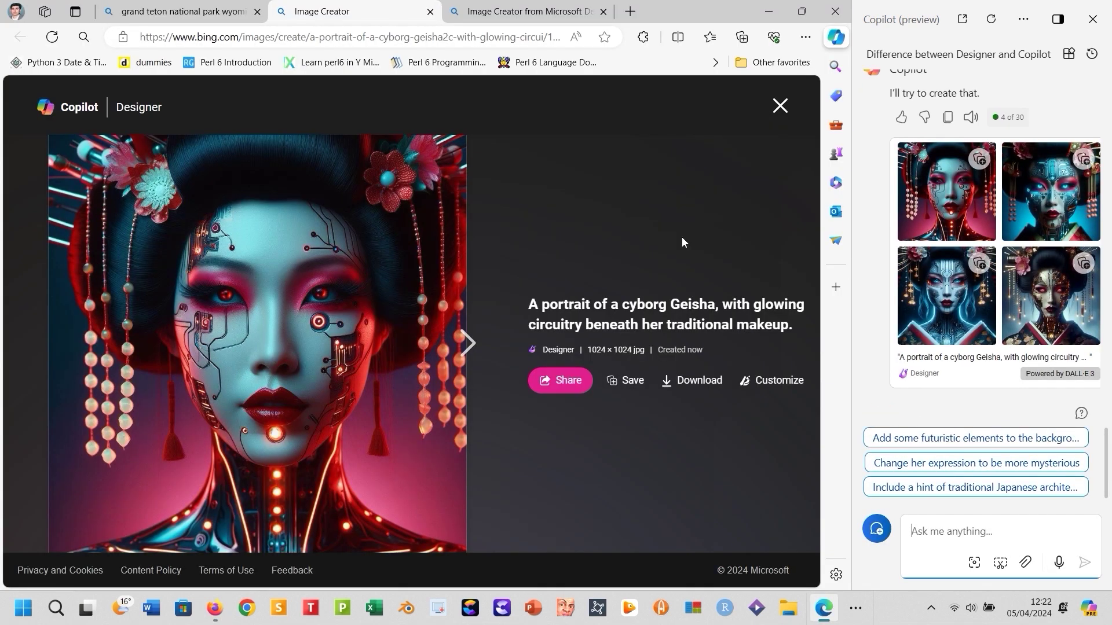
click(464, 342)
click(464, 342)
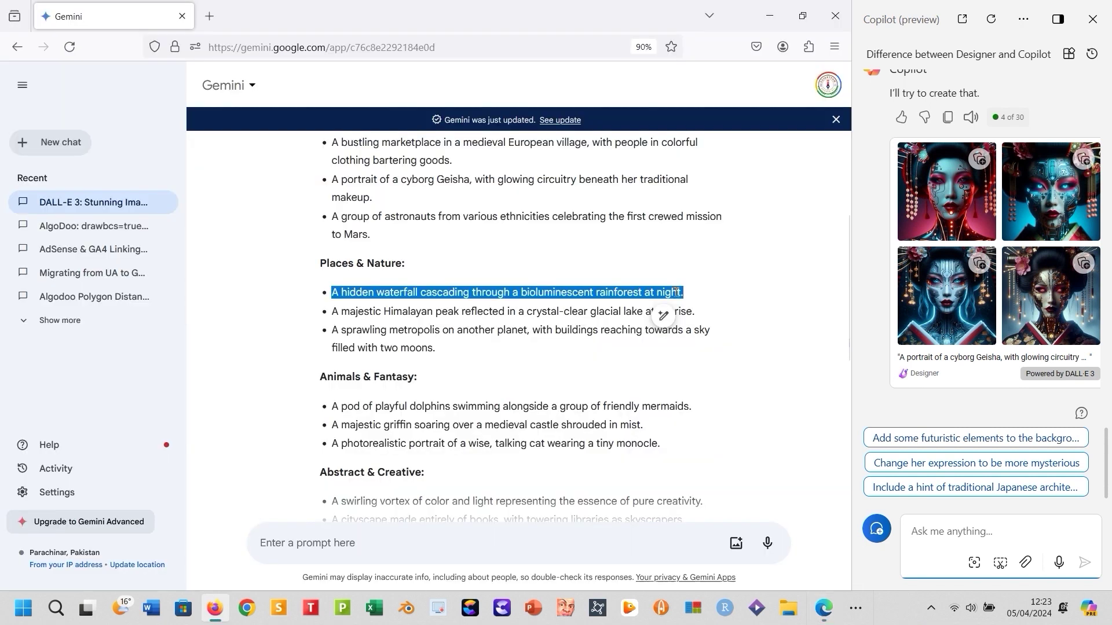
Step: Copy Gemini's prompt about a hidden waterfall in a bioluminescent rainforest and ask Copilot for an "image of" it
right_click(674, 295)
click(697, 308)
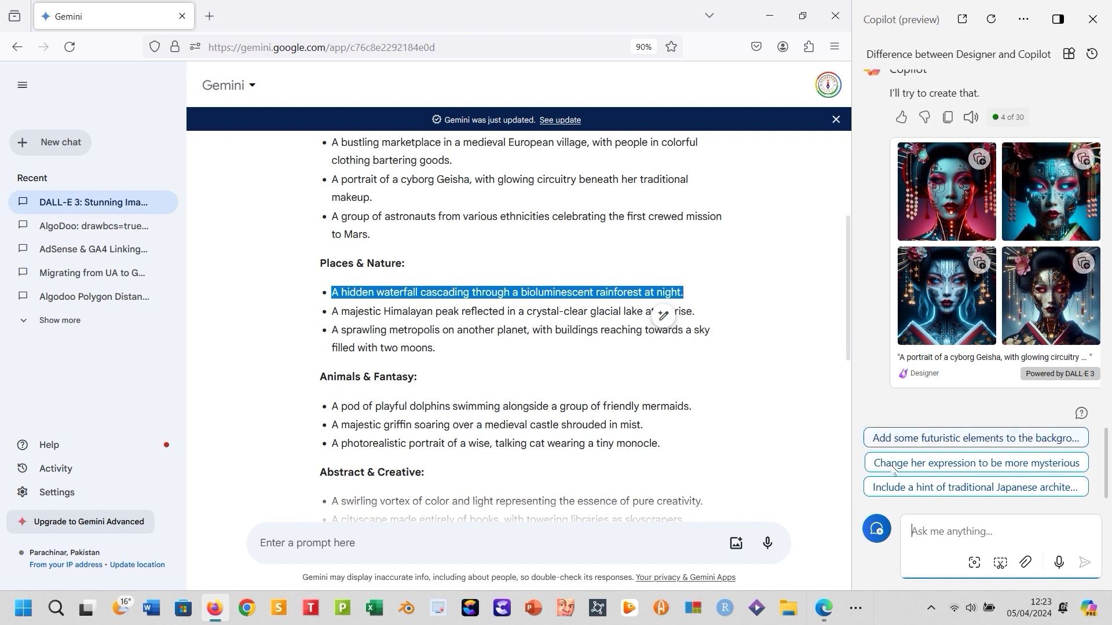
click(929, 536)
text(image of)
key(ctrl+v)
key(Return)
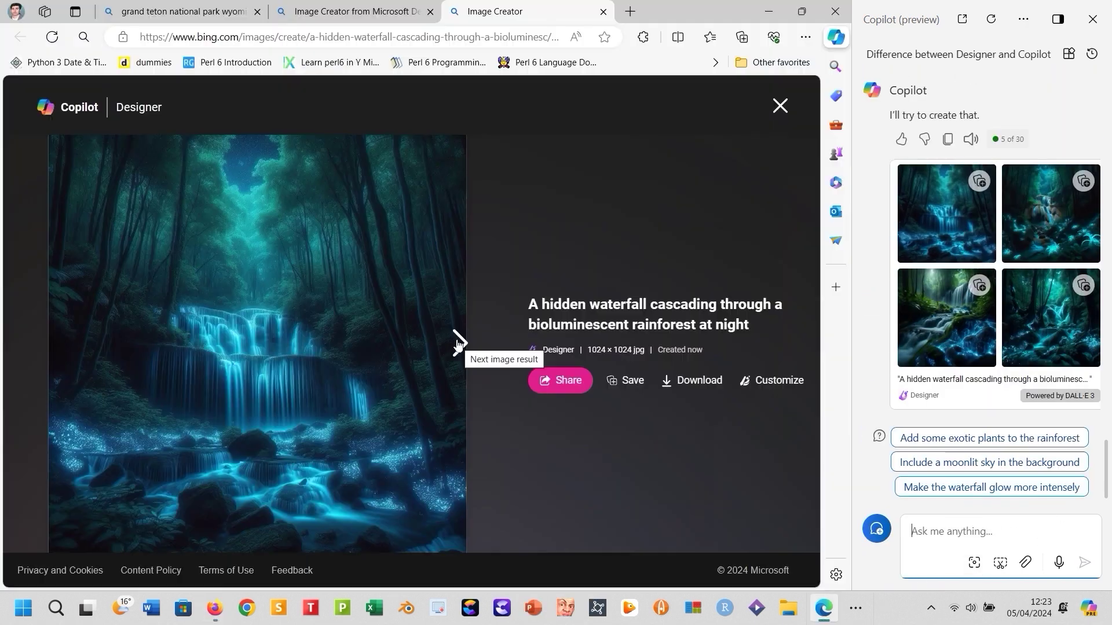
Step: Browse through the generated variants of the bioluminescent rainforest waterfall
click(458, 344)
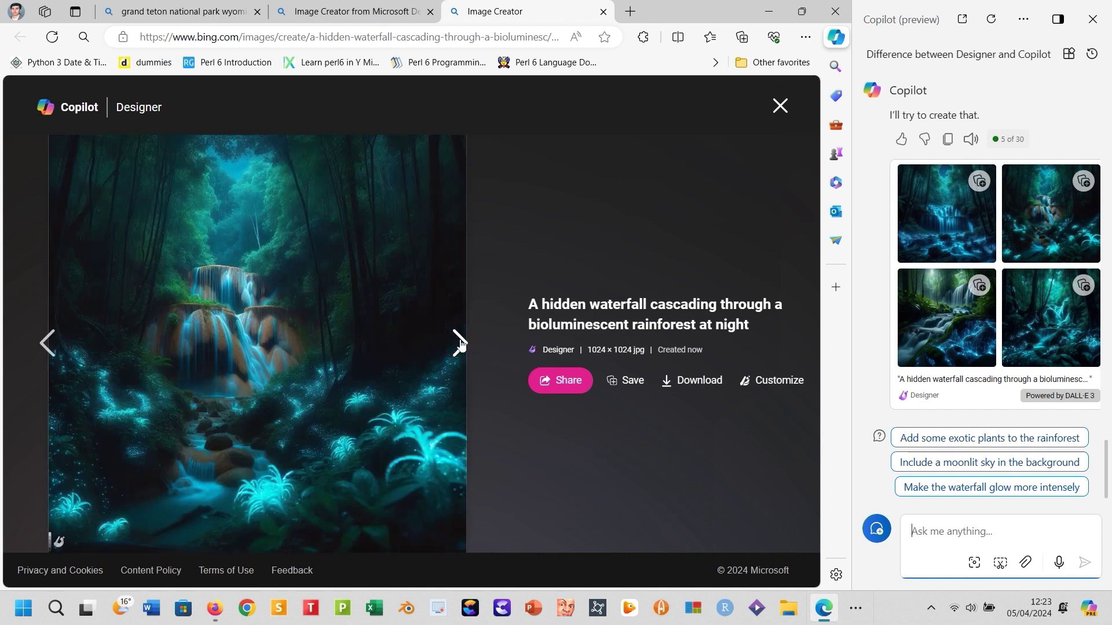
click(460, 344)
click(460, 344)
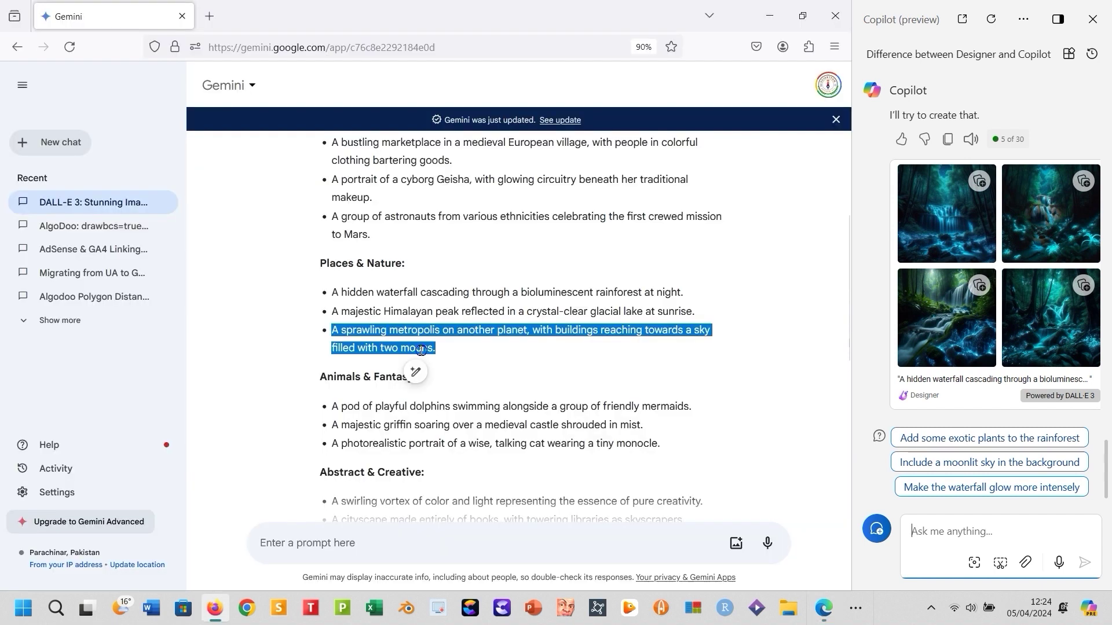
Step: Generate images in Copilot from the prompt about a sprawling metropolis on another planet with two moons, and view the variants
key(ctrl+v)
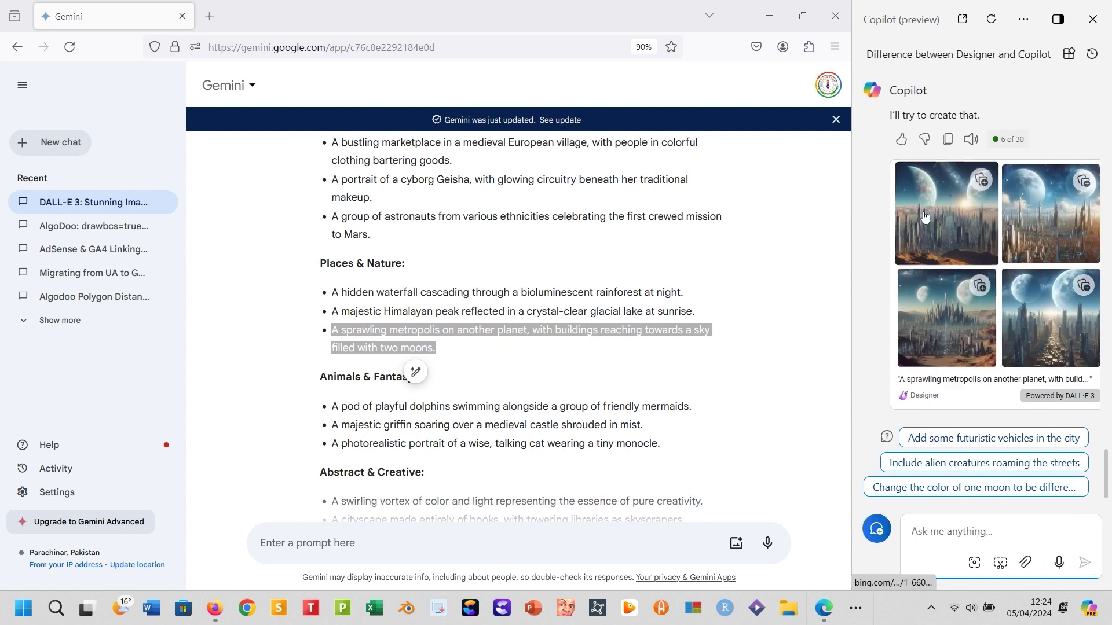
click(924, 217)
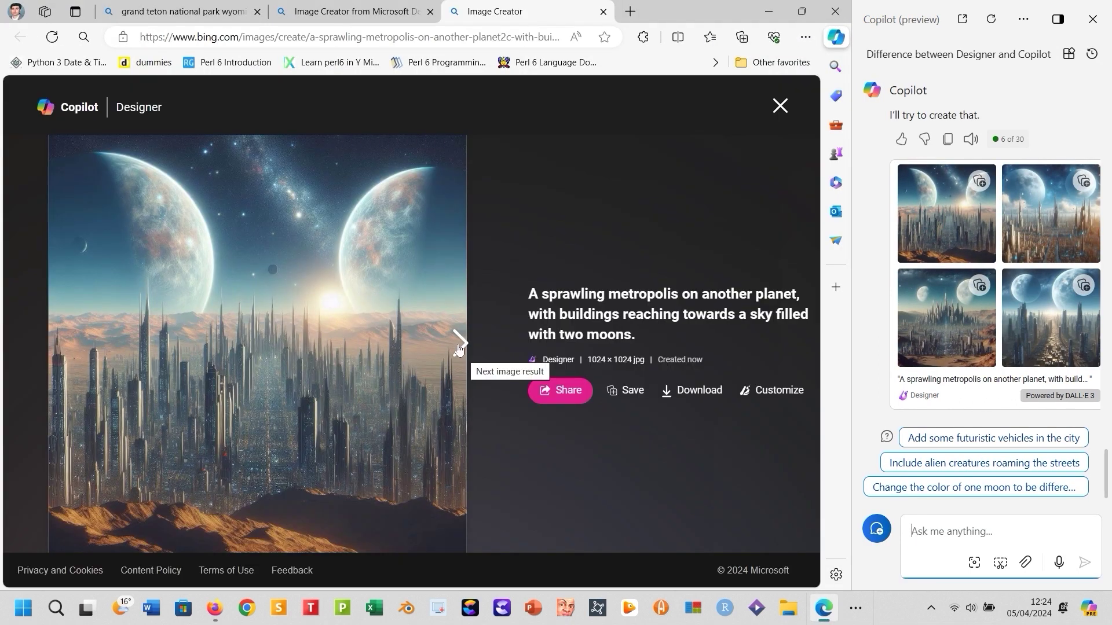
click(459, 344)
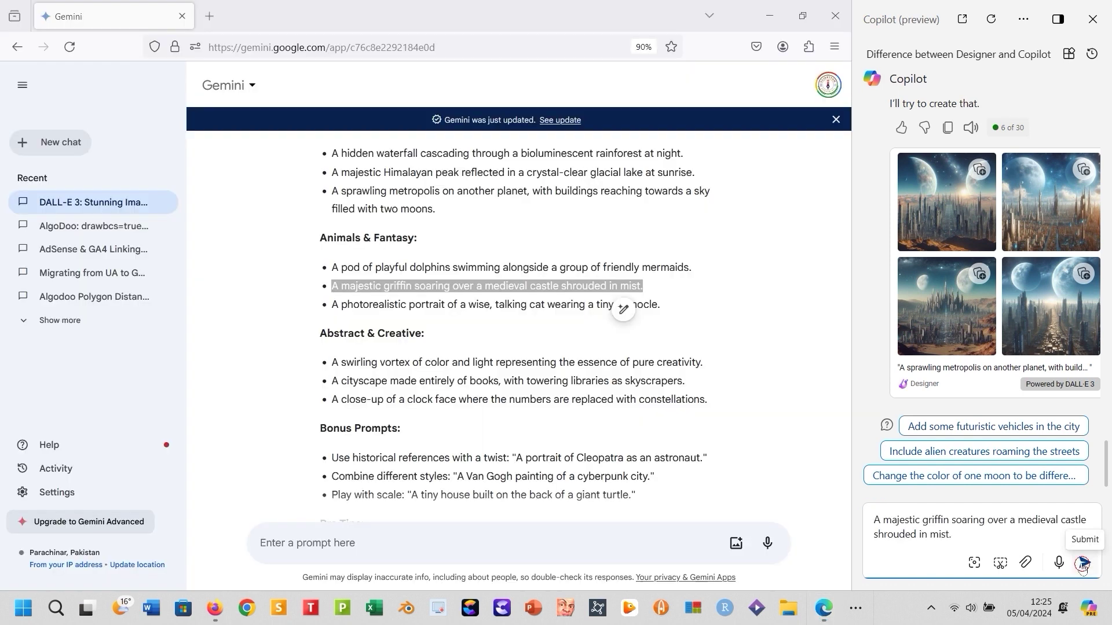
Step: Submit the prompt about a majestic griffin soaring over a medieval castle shrouded in mist and browse the generated images
key(Return)
click(946, 191)
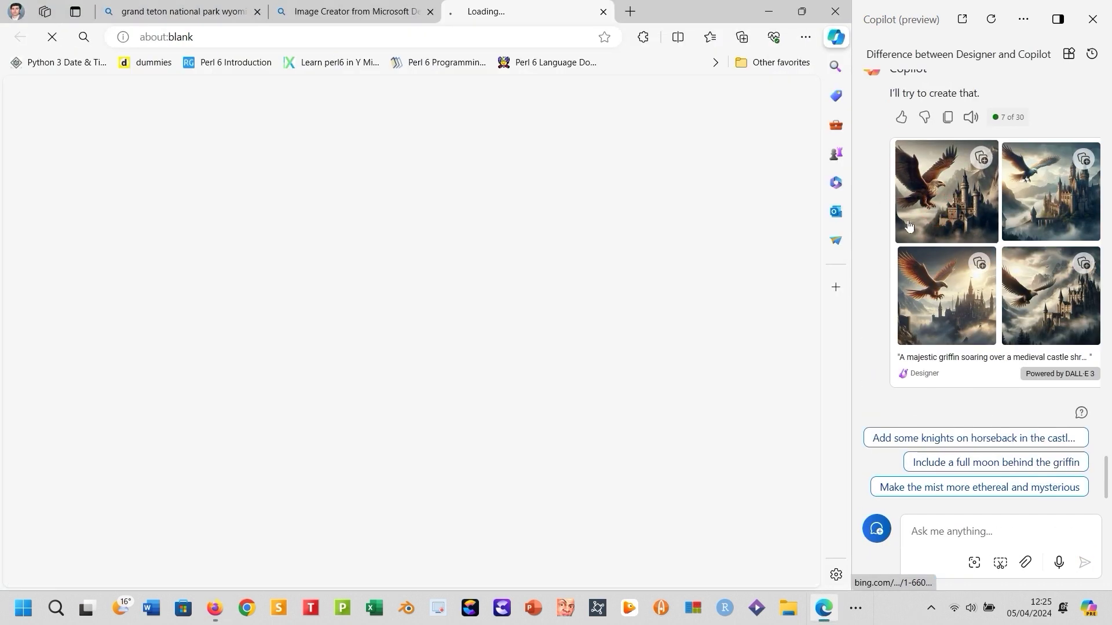
click(461, 347)
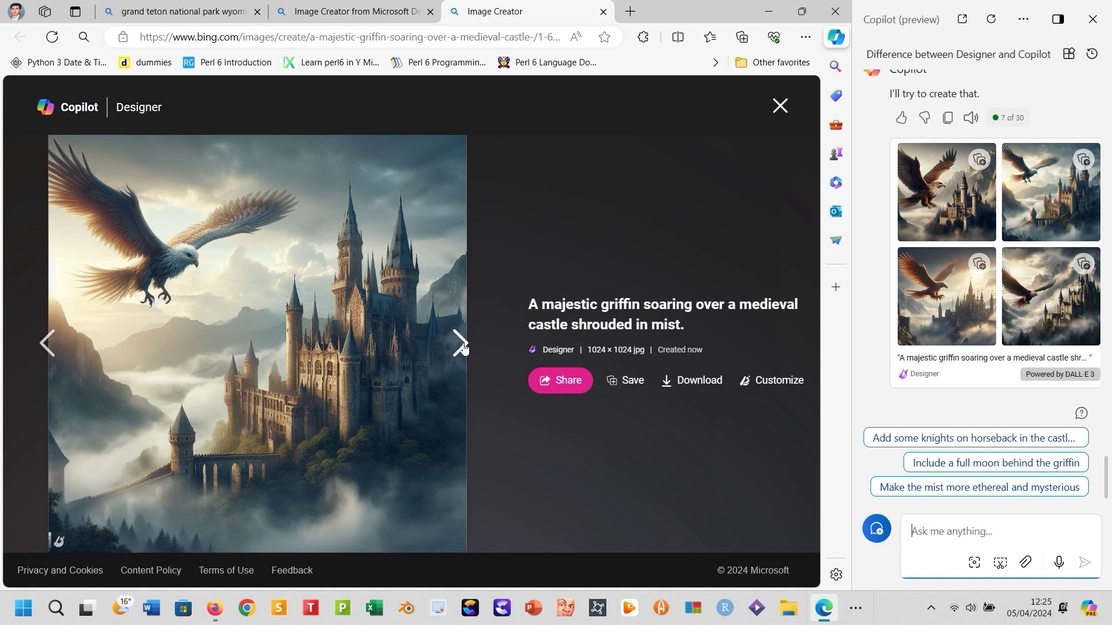
click(462, 346)
click(461, 348)
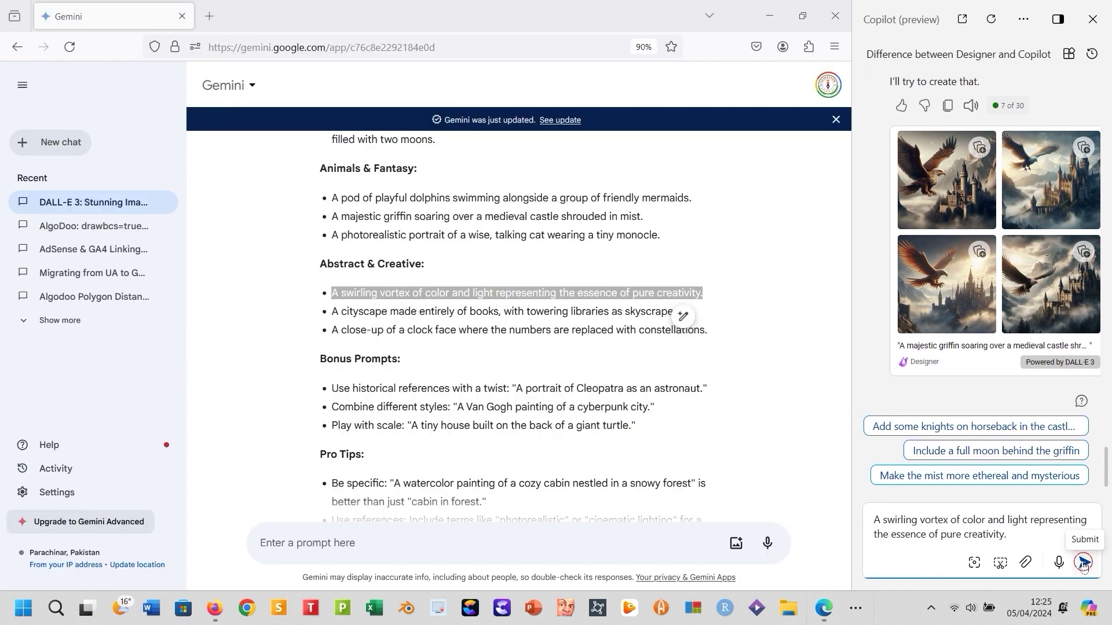
Step: Submit the prompt about a swirling vortex of color and light representing pure creativity and browse the generated images
click(1085, 562)
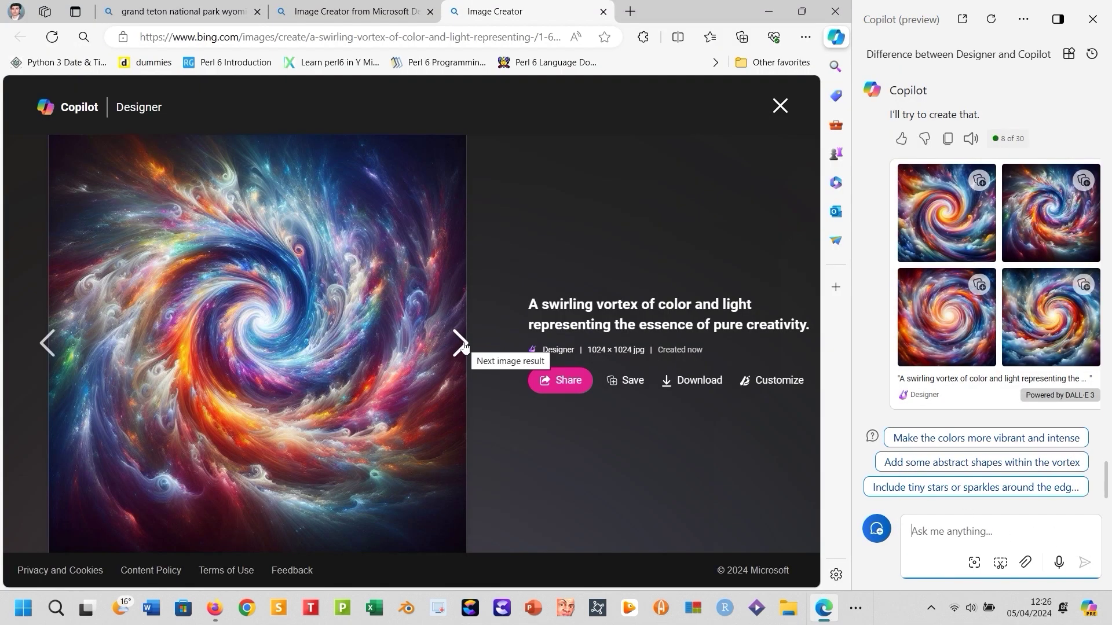
click(461, 346)
click(461, 347)
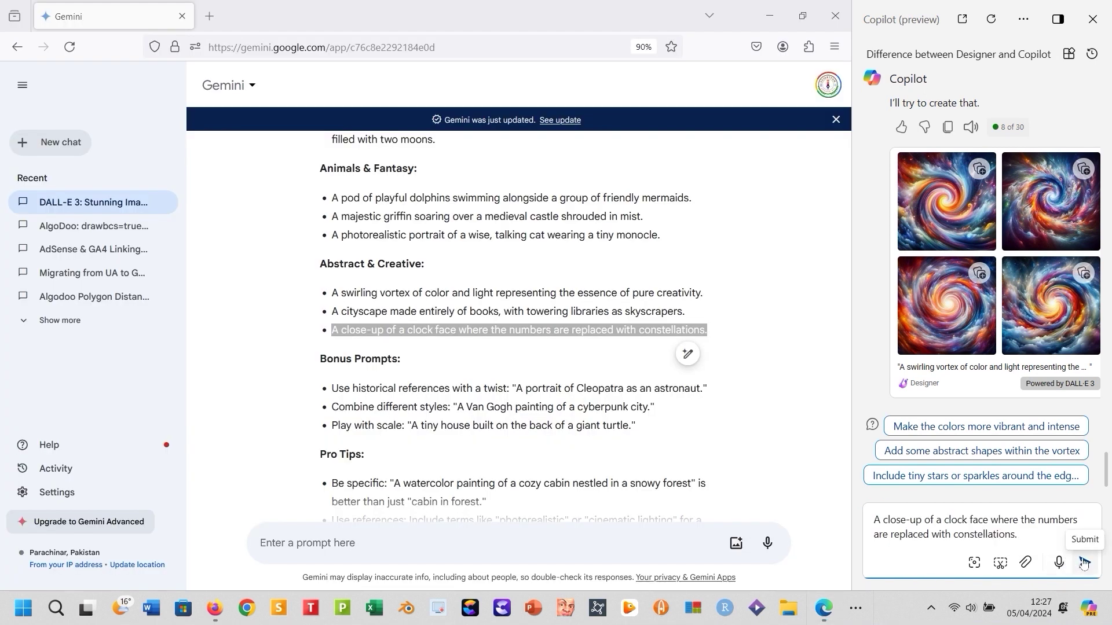
Step: Submit the prompt for a close-up of a clock face with constellations replacing the numbers and browse the generated images
key(Return)
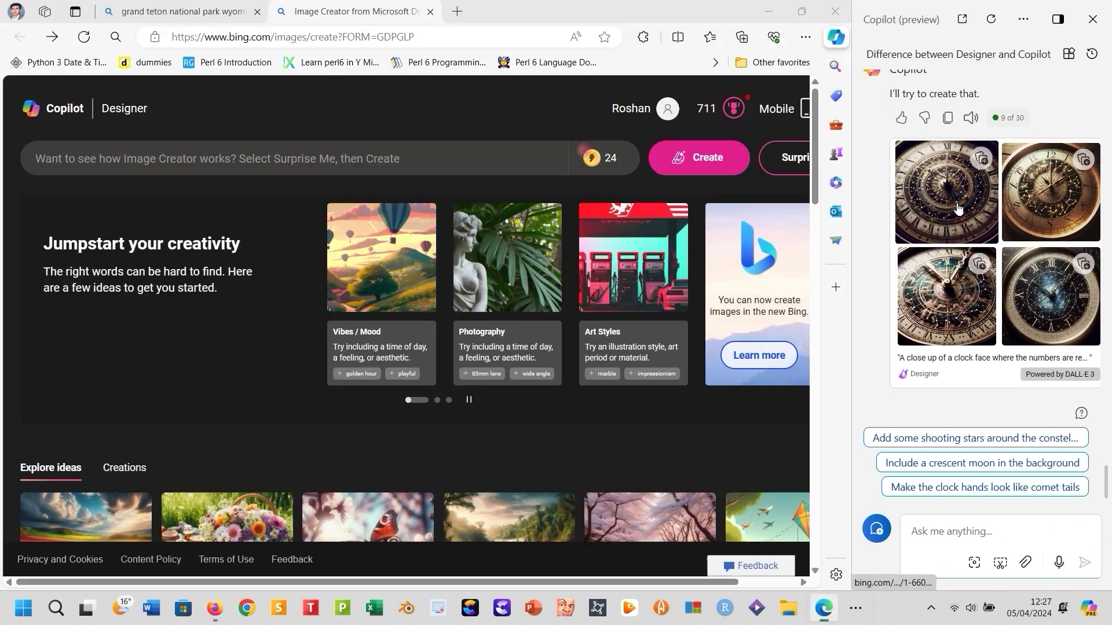
click(959, 209)
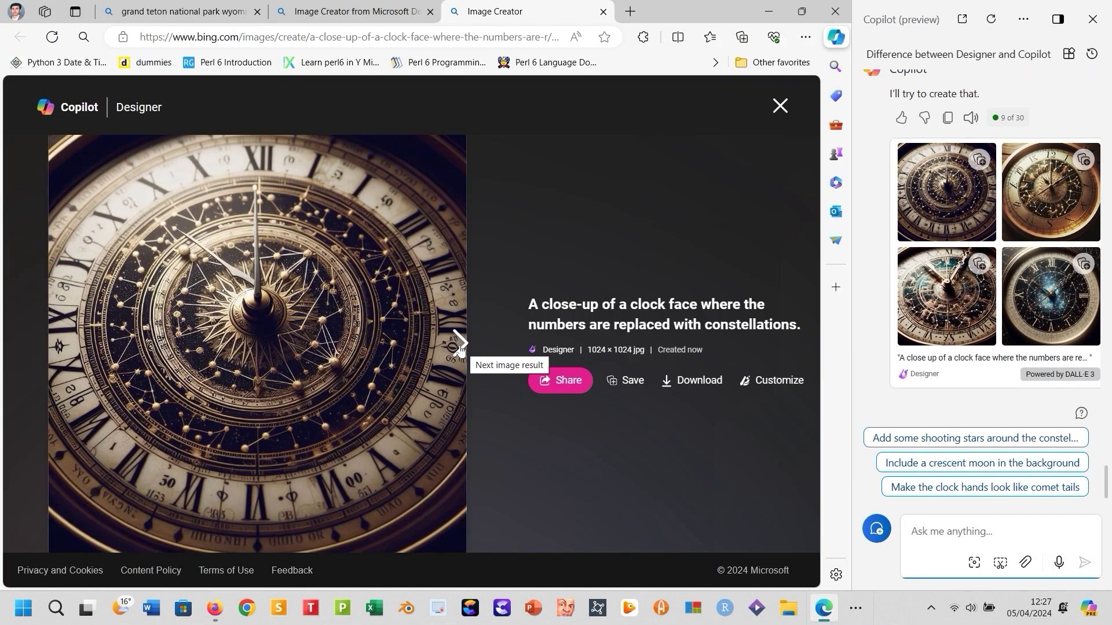
click(460, 347)
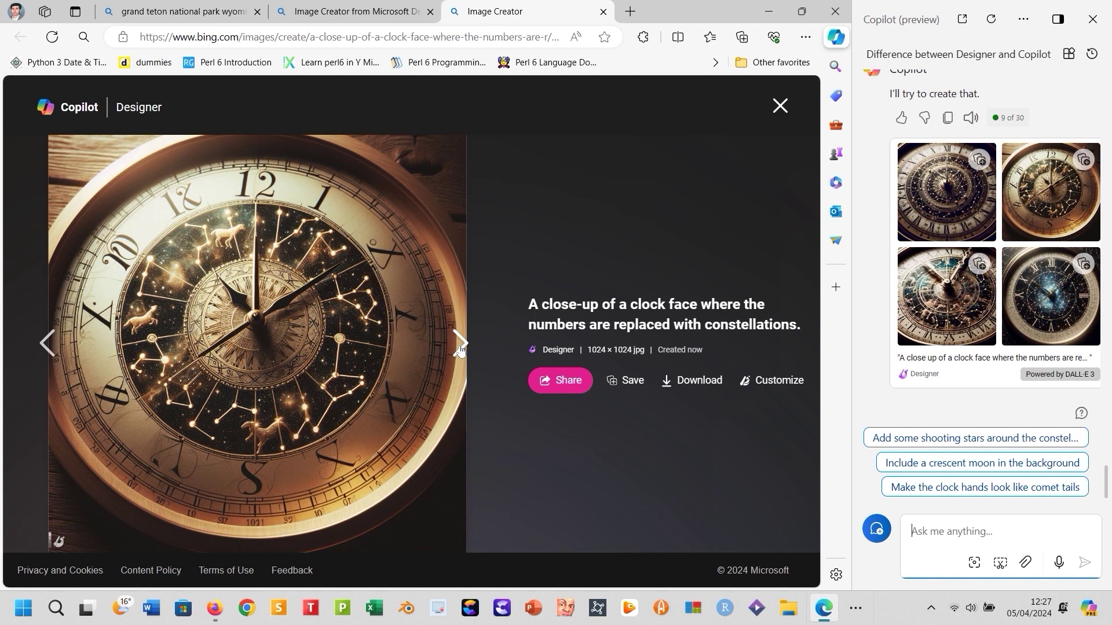
click(460, 346)
click(461, 346)
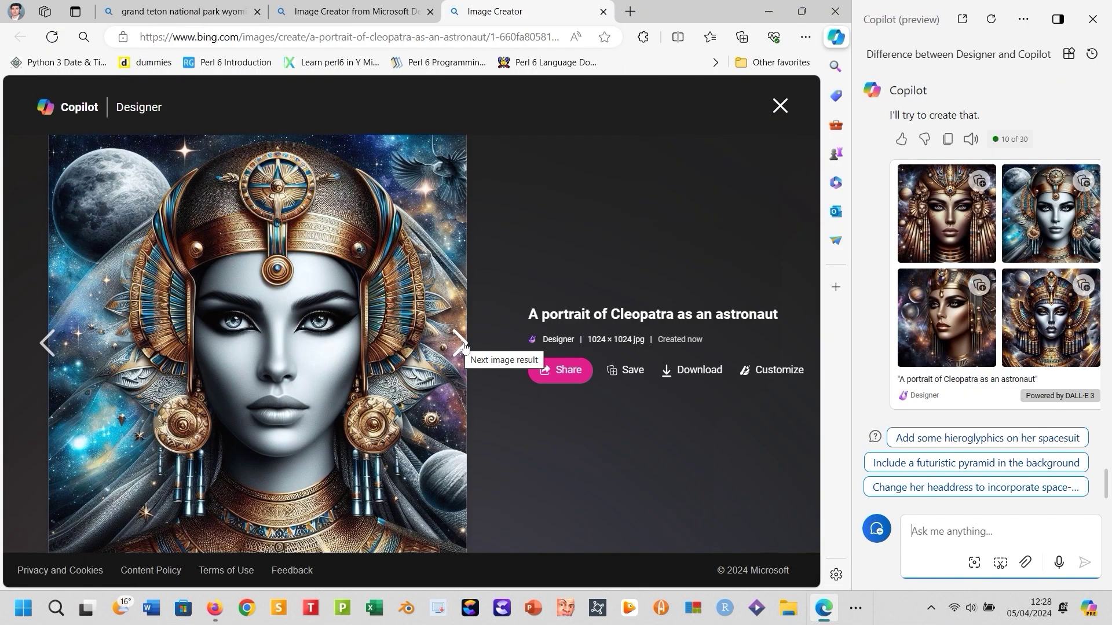
Step: Browse through the generated variants of the portrait of Cleopatra as an astronaut
click(460, 346)
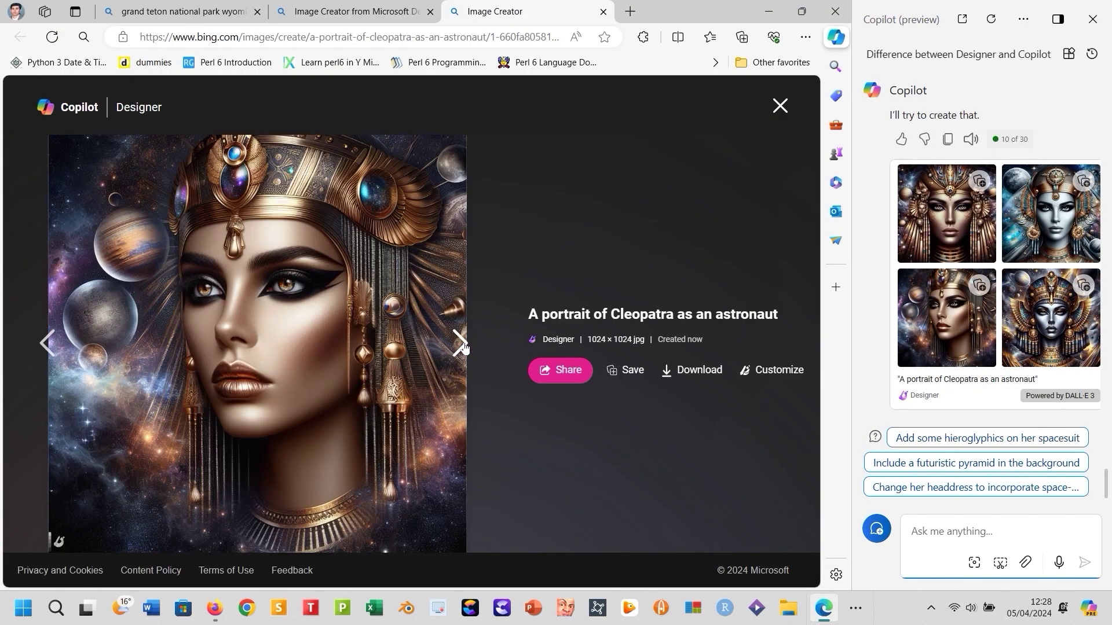
click(462, 345)
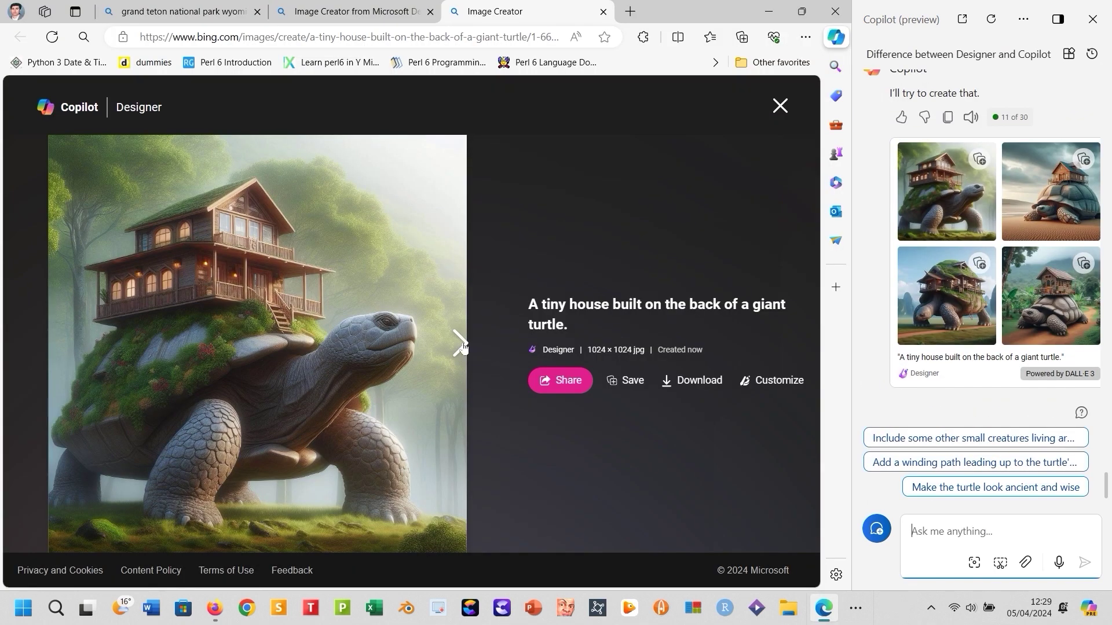
Step: Browse through the generated variants of the tiny house built on the back of a giant turtle
click(461, 345)
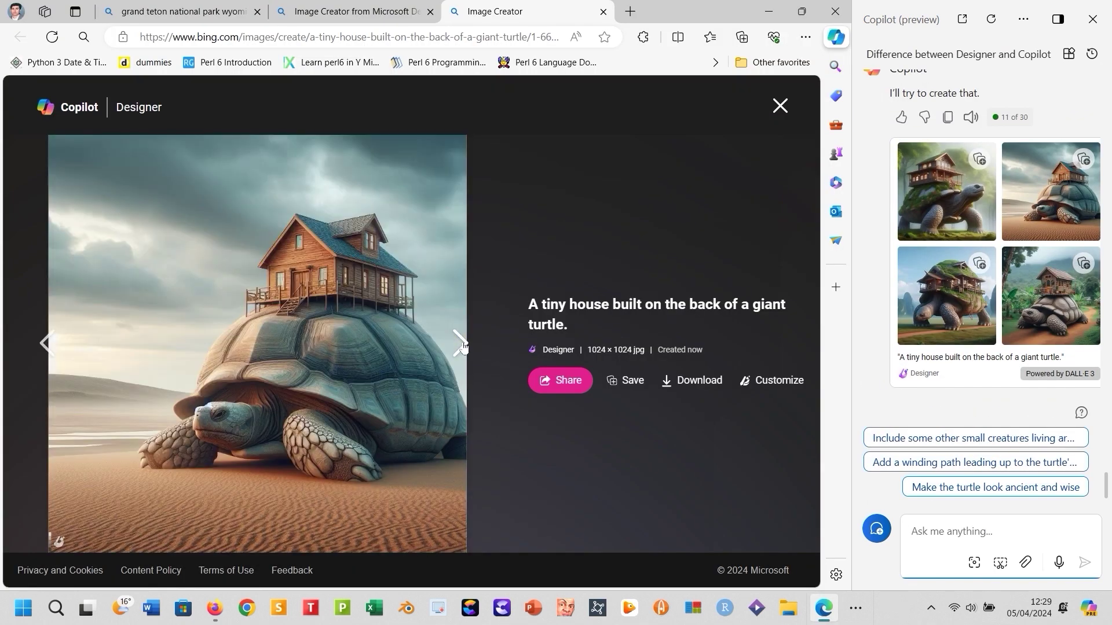
click(461, 344)
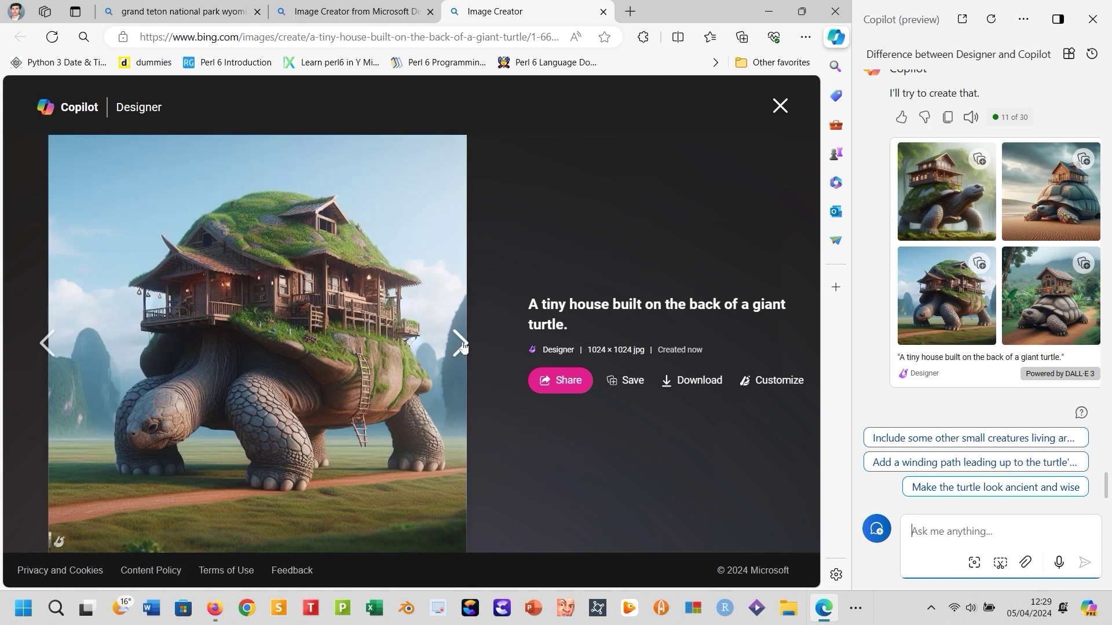
click(461, 345)
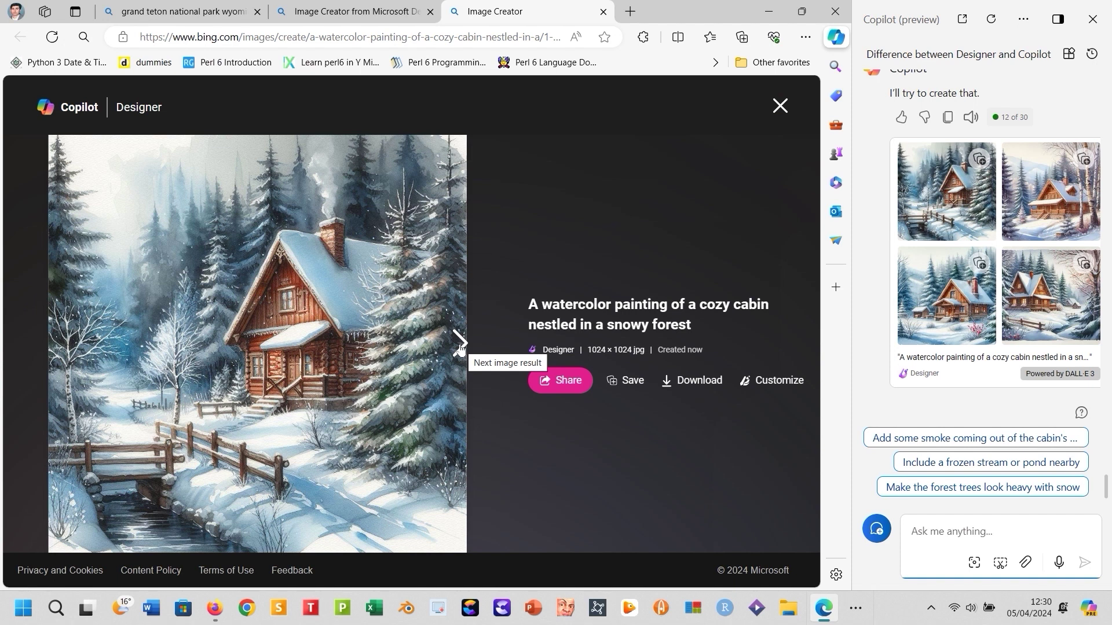
Step: Browse through the generated variants of the watercolor painting of a cozy cabin in a snowy forest
click(461, 346)
click(460, 346)
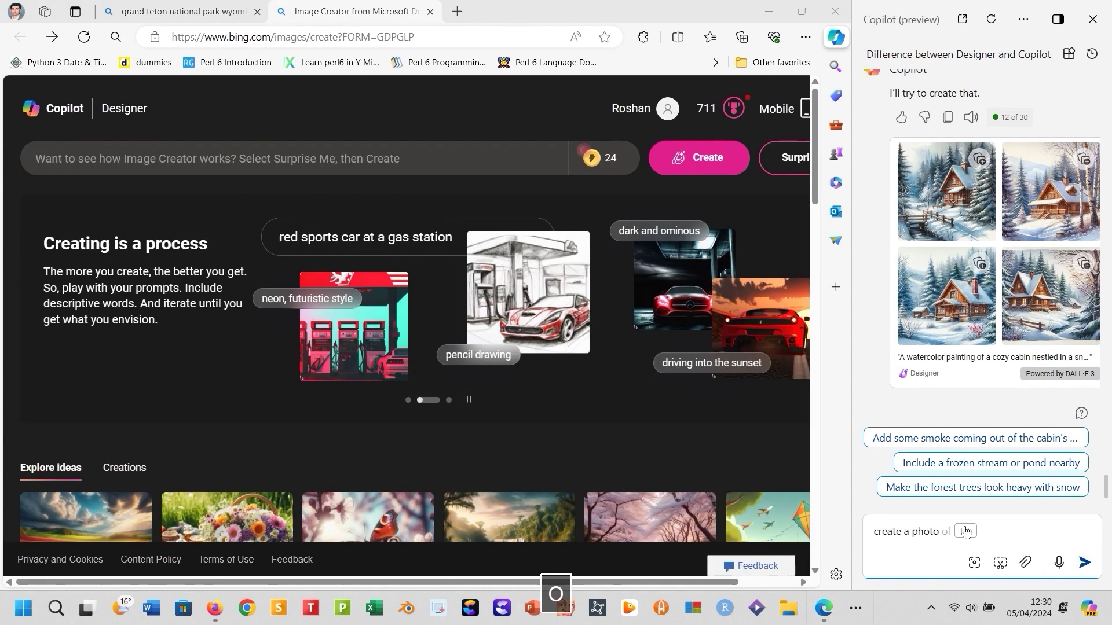
Step: Request a photorealistic summer image of villagers taking tea in a circle under a big tree, some on beds, with grazing cattle and distant snowy mountains
text(realistic )
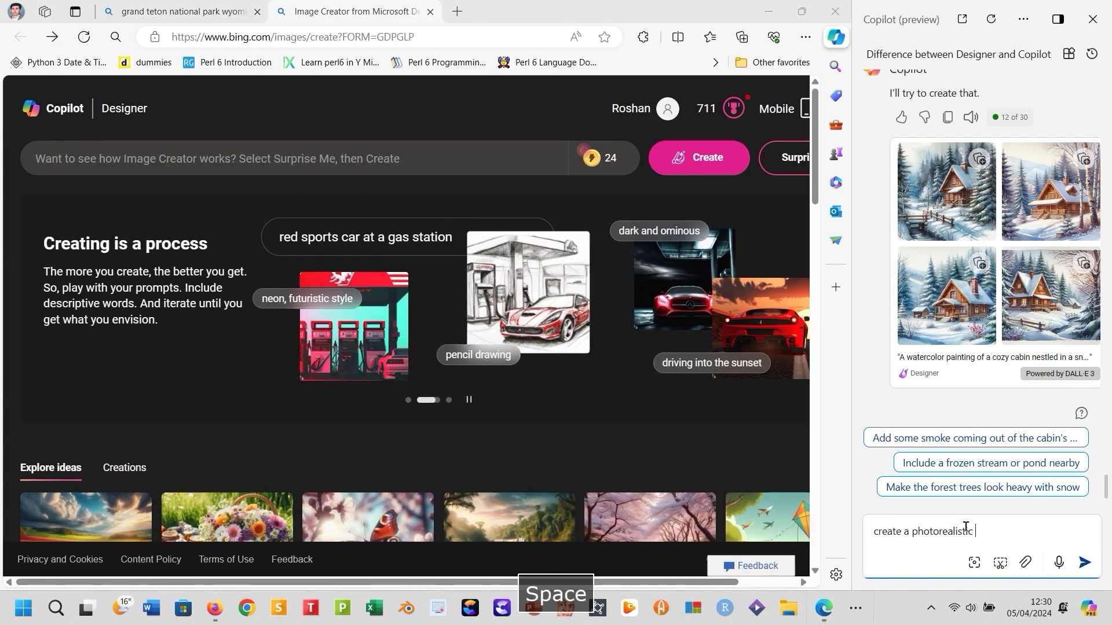
text(image of villagers sitting in cirunder a big tre)
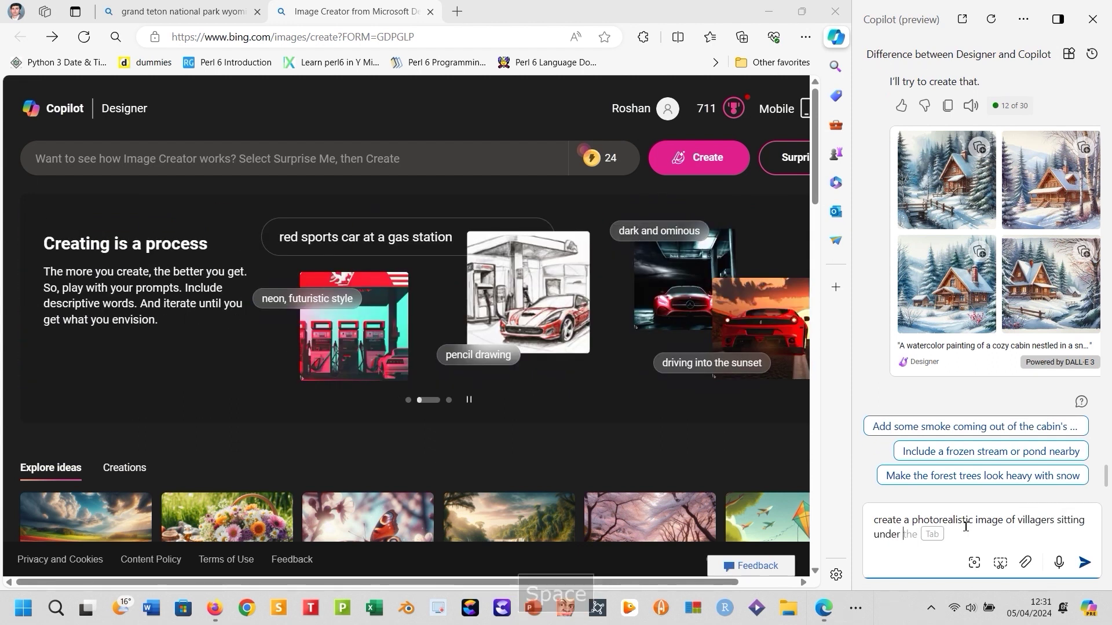
text(e while taking tea)
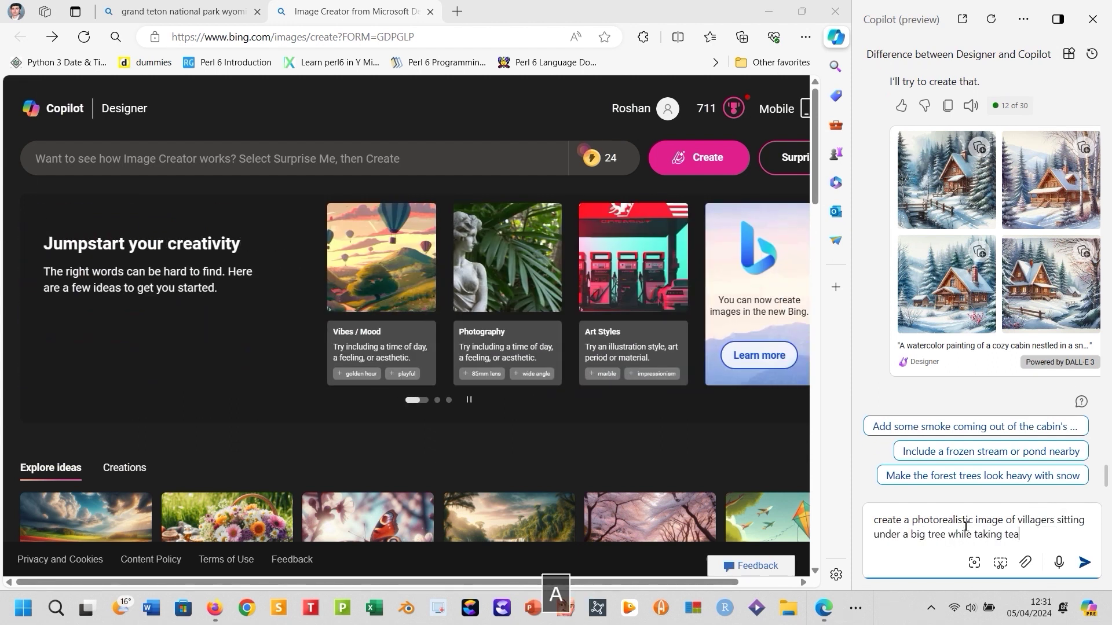
key(Home)
text(in circle)
key(End)
text(. Some people are also sitting on the beds.)
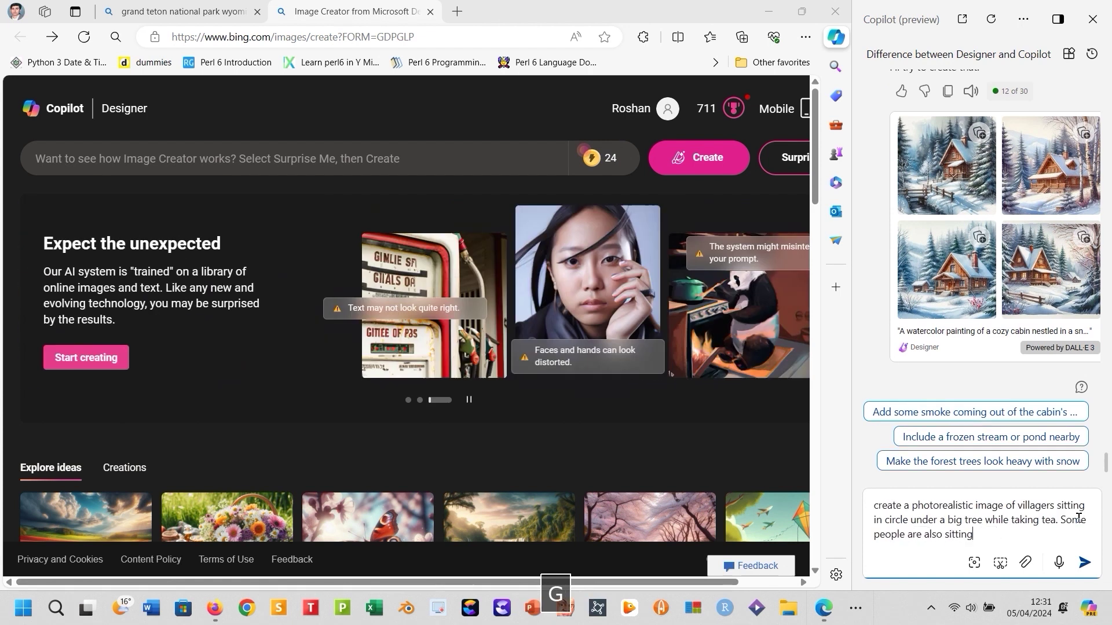
text( Nearby or some cattles grazing the grass. Far from them some snow)
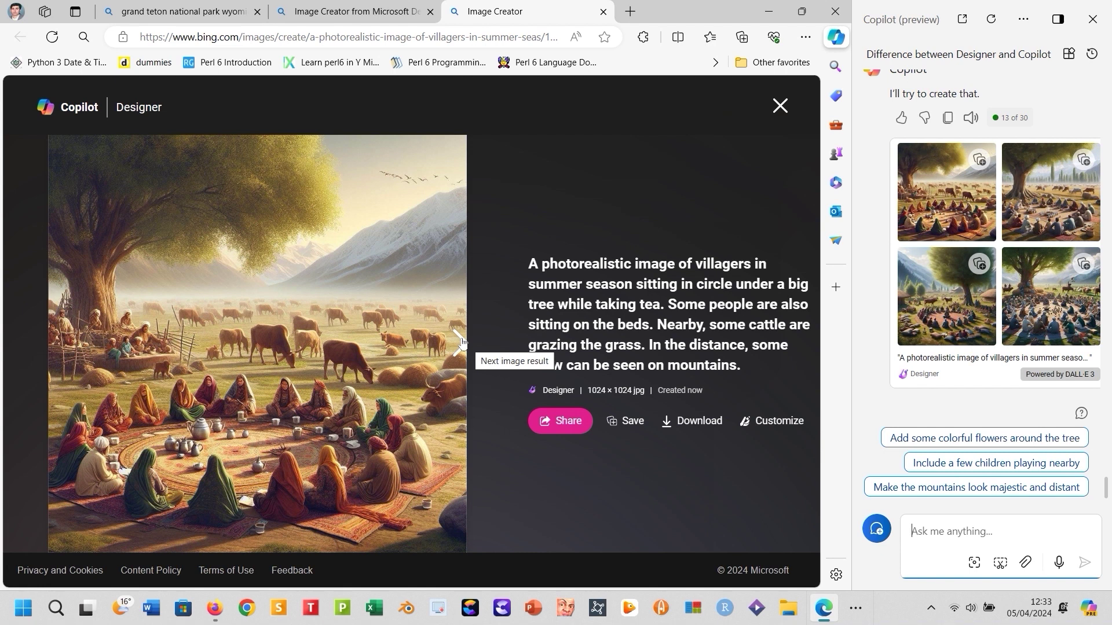
Step: Browse through the generated variants of the villagers sitting under the tree and close the image viewer
click(460, 342)
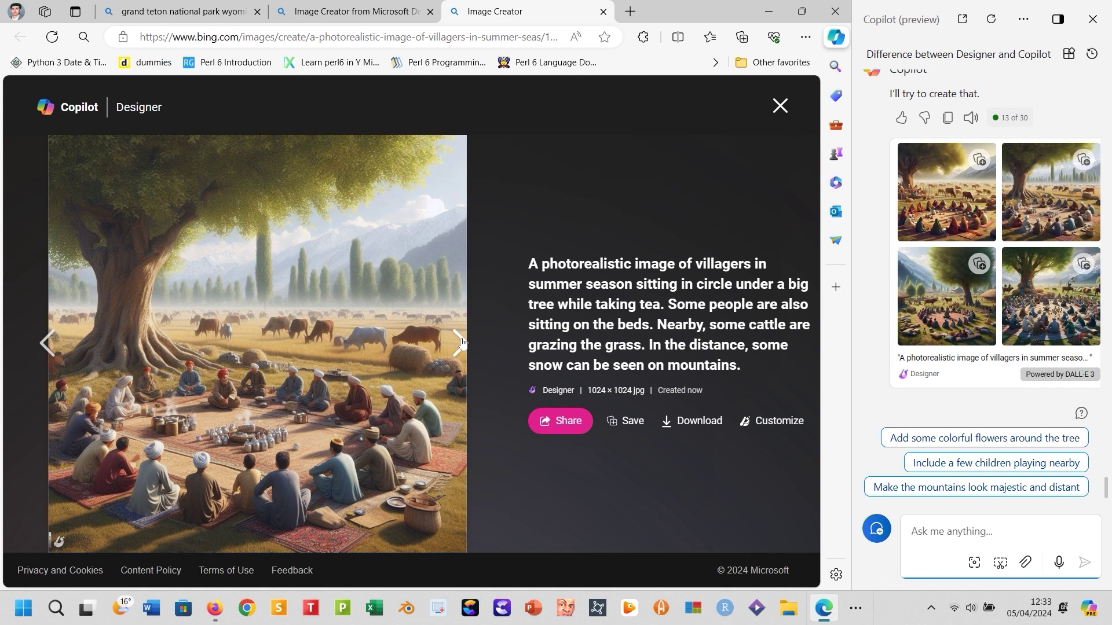
click(459, 342)
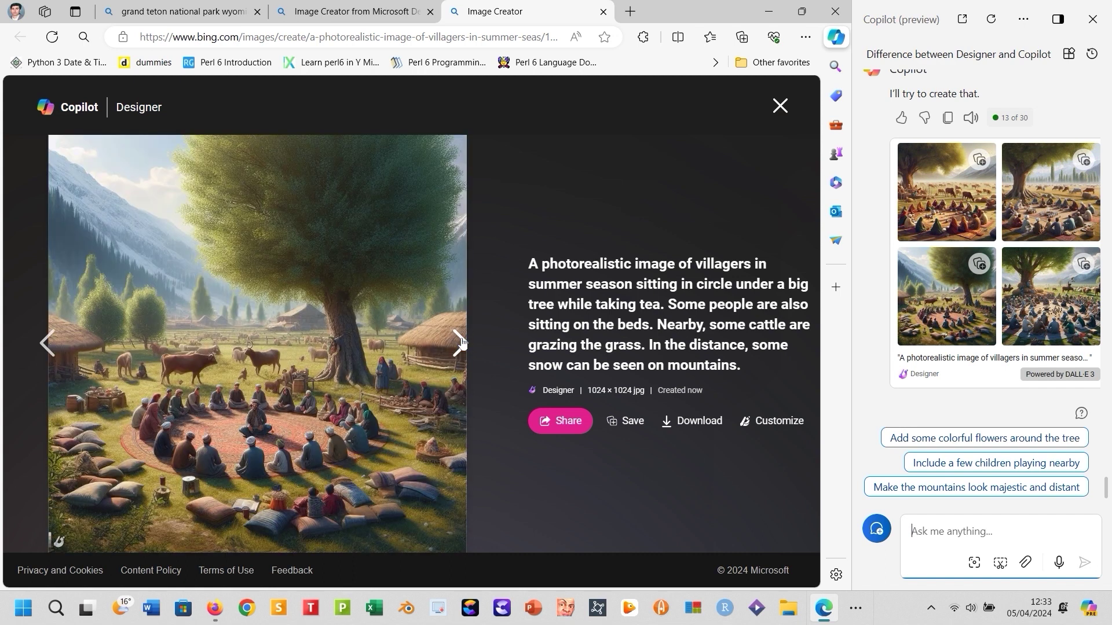
click(459, 343)
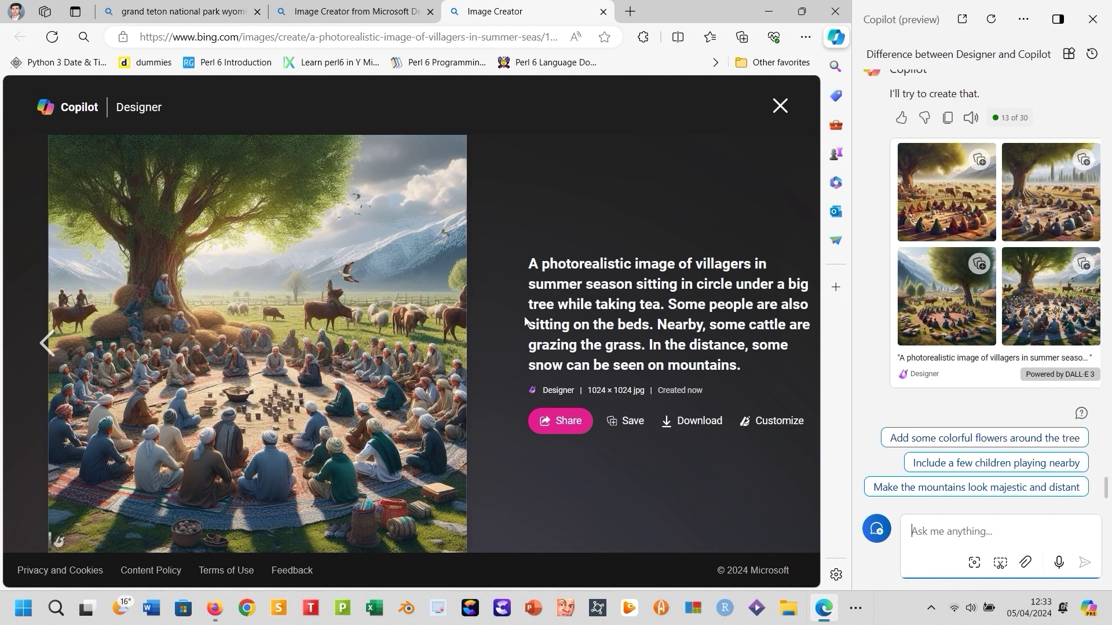
key(ctrl+w)
Step: Submit the prompt "a boy riding a bicycle" to the Copilot chat
click(921, 533)
text(a boy )
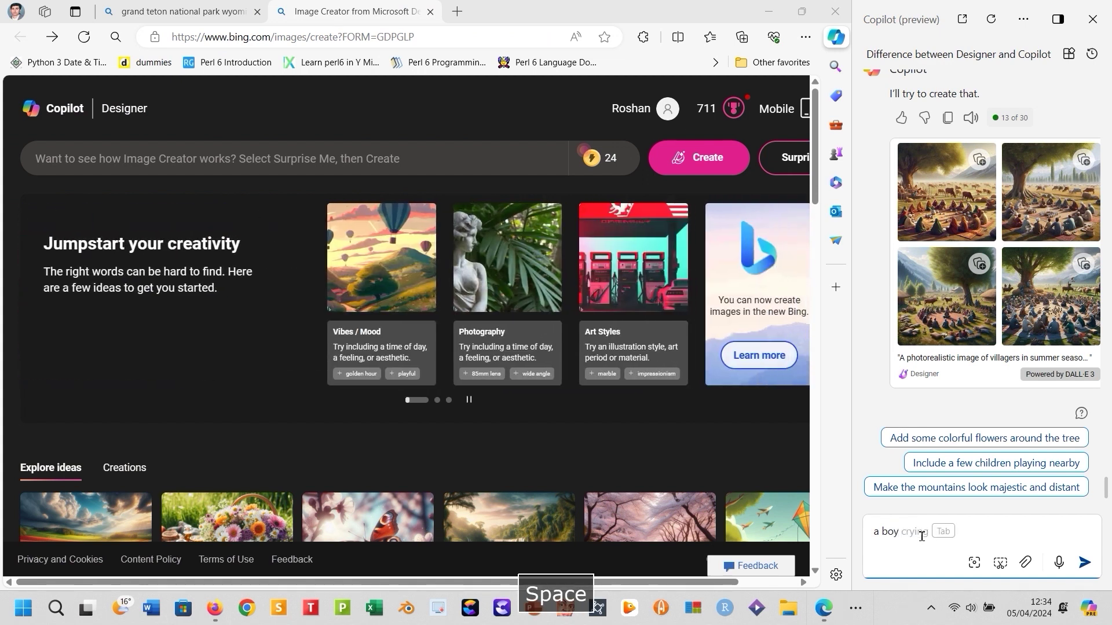
text(riding a)
key(Tab)
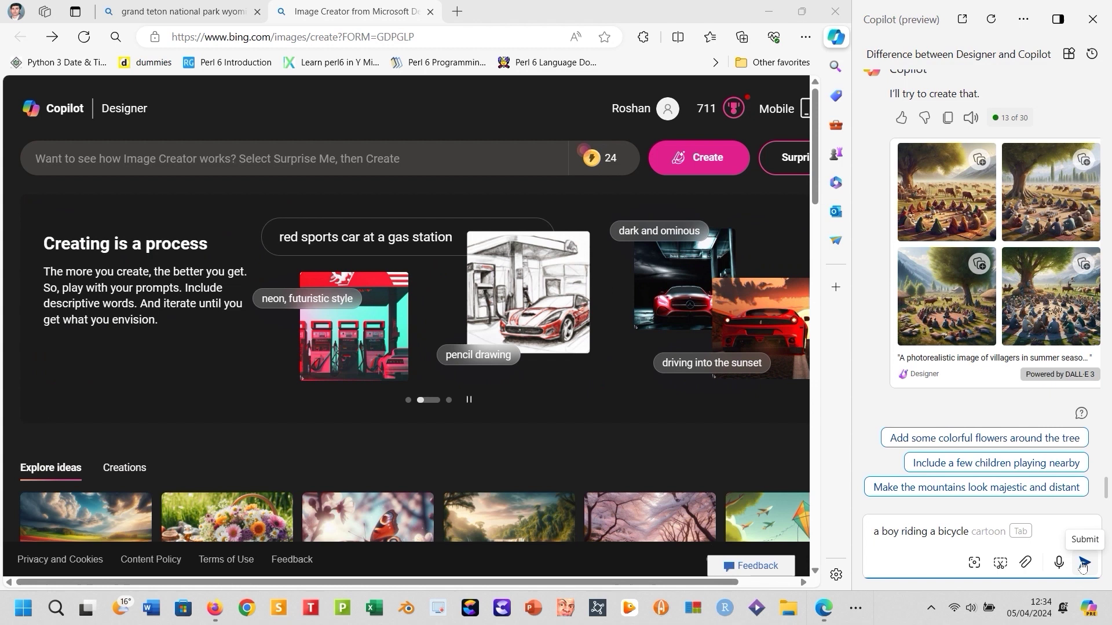
click(1085, 562)
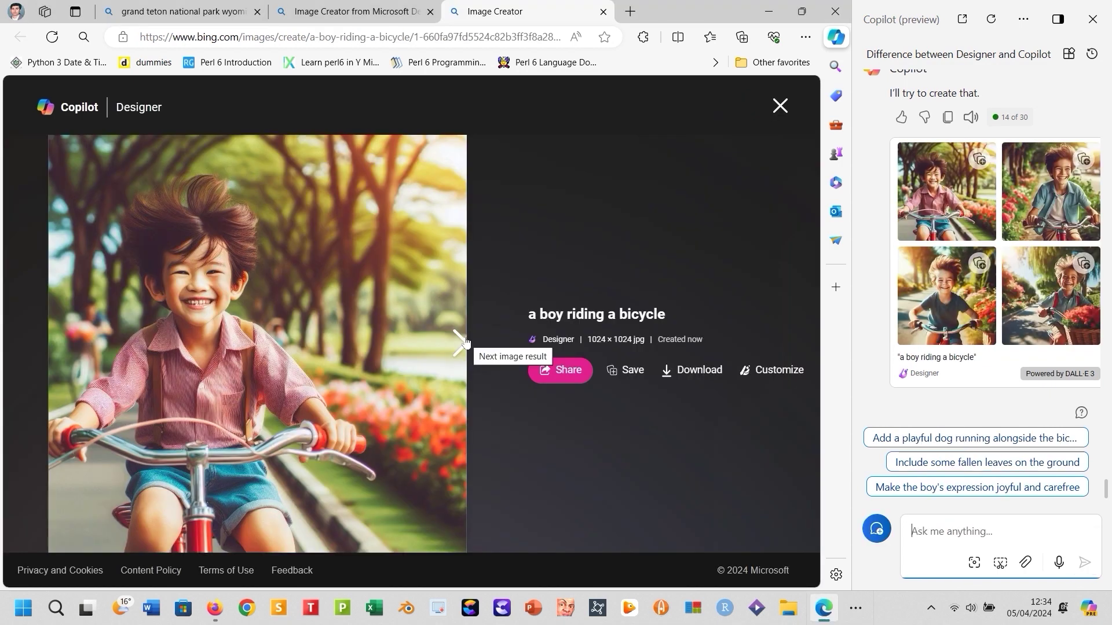
Step: Browse through the generated variants of the boy riding a bicycle
click(460, 343)
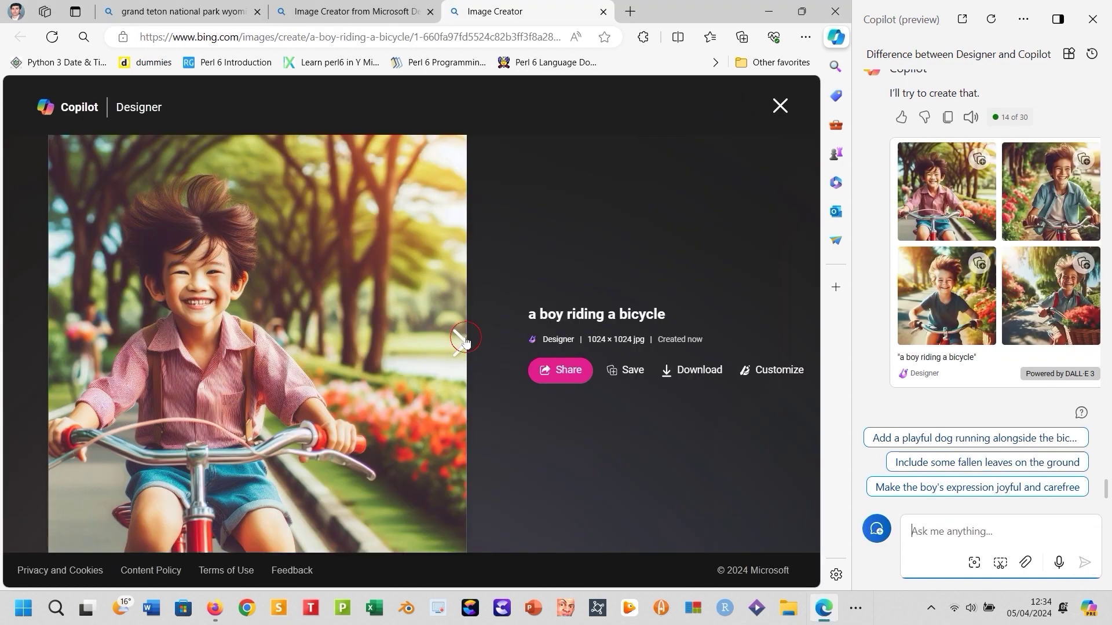
click(460, 343)
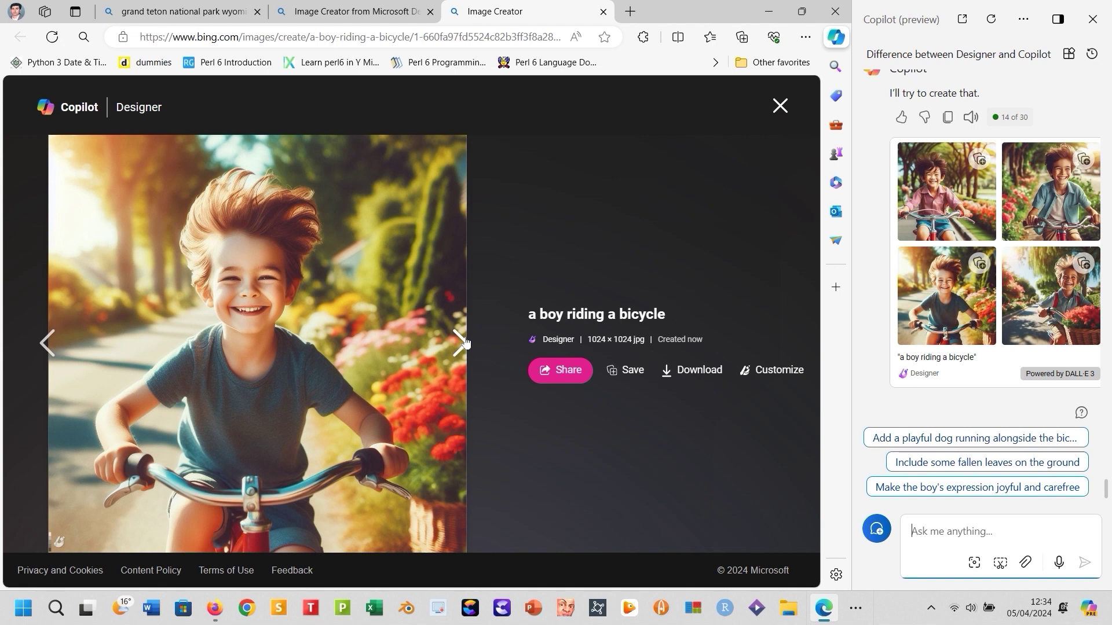
click(460, 342)
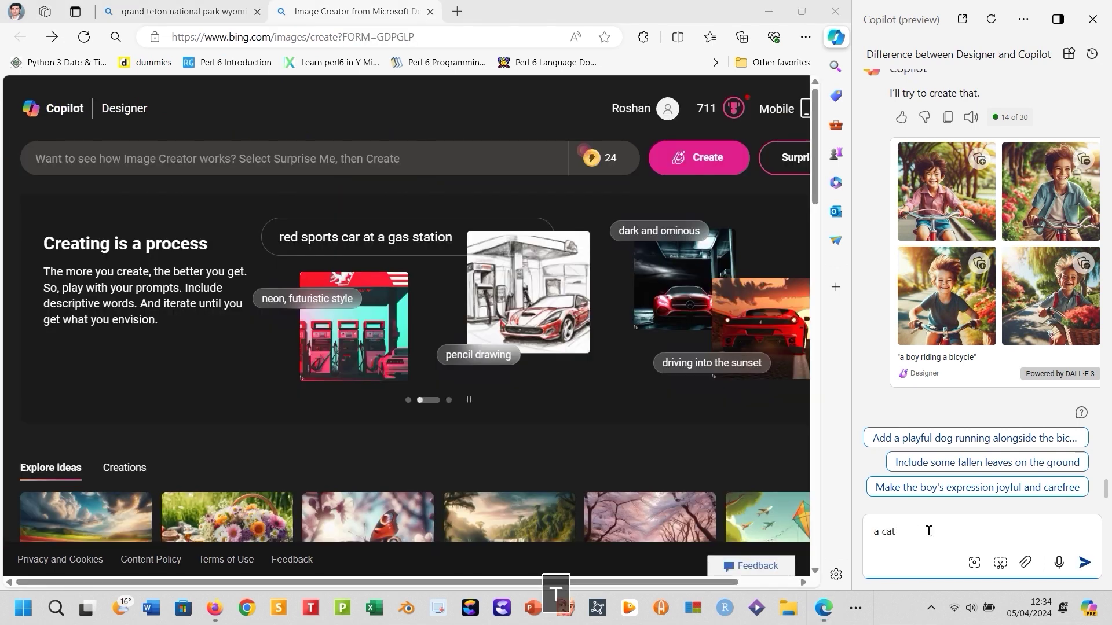
Step: Submit the prompt "a cat with dog legs and elephant head" to the Copilot chat
text(with do)
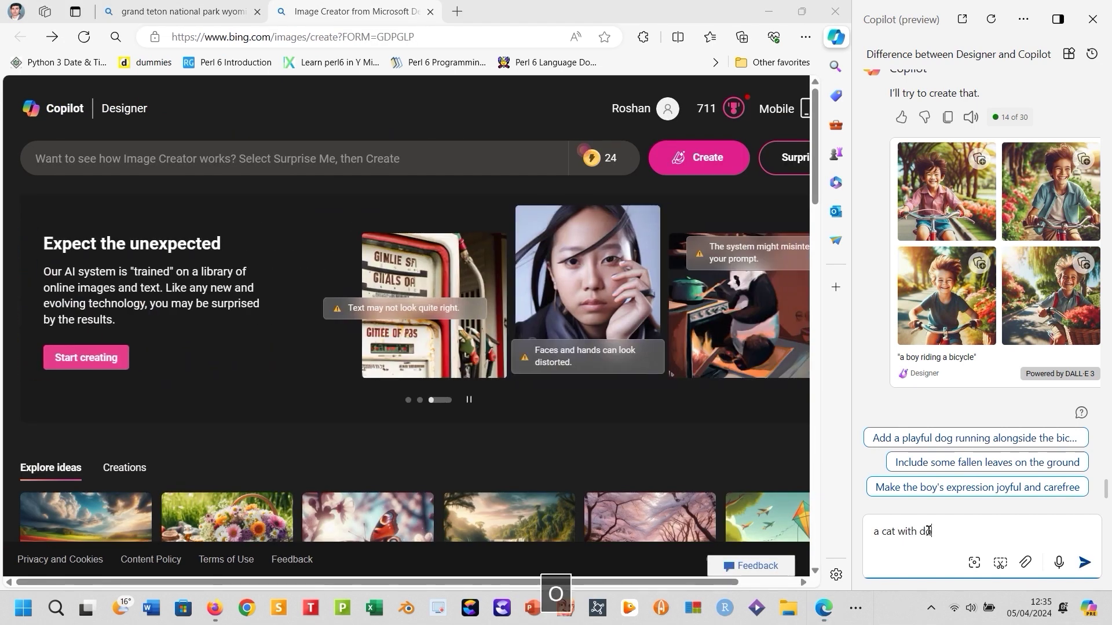
key(BackSpace)
key(BackSpace)
text(dog legs)
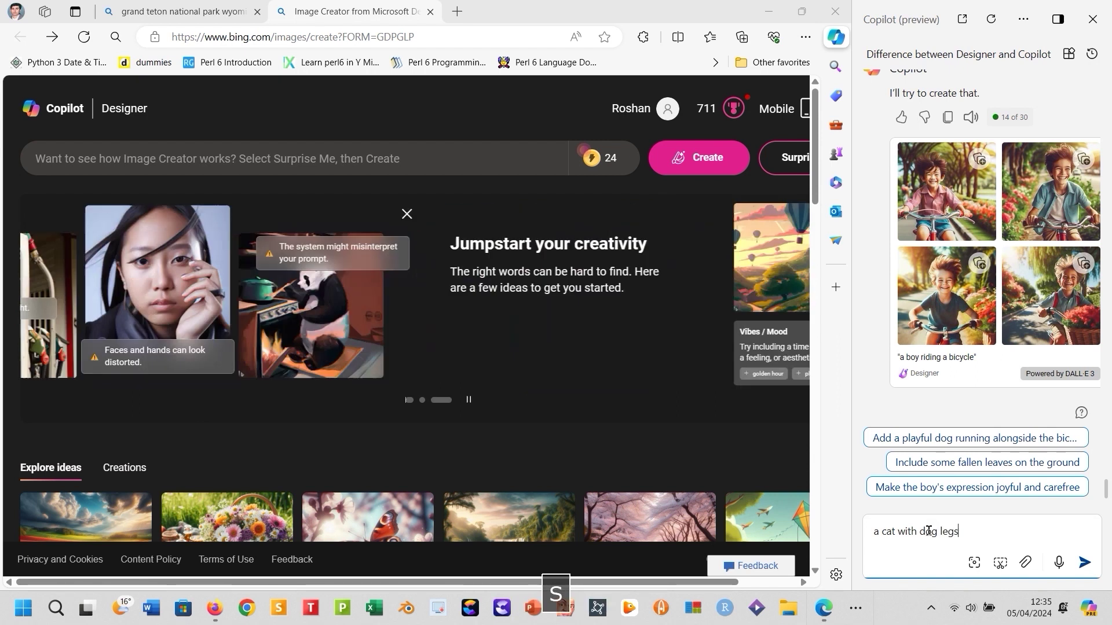
text( and e)
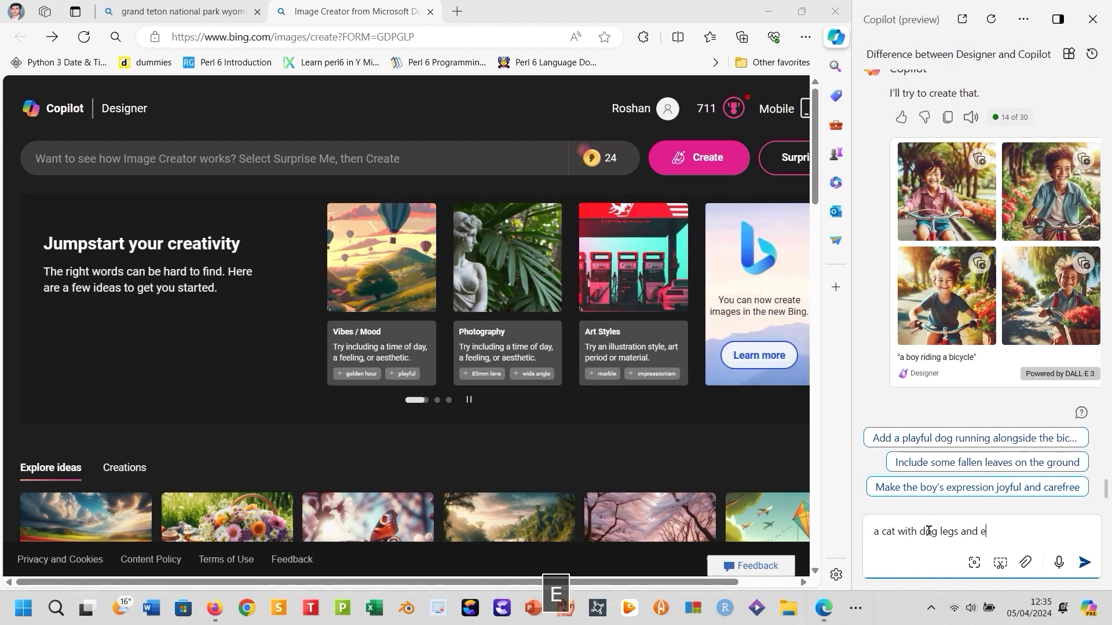
text(lephant head)
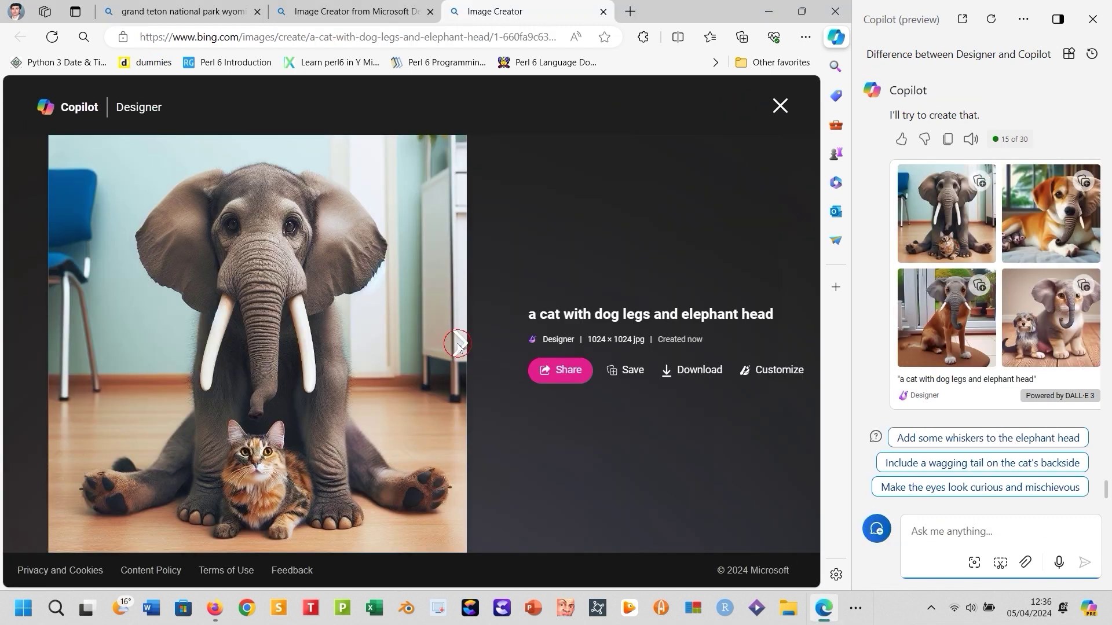
Step: Browse through the generated variants of the cat with dog legs and elephant head, and close the image viewer
click(458, 345)
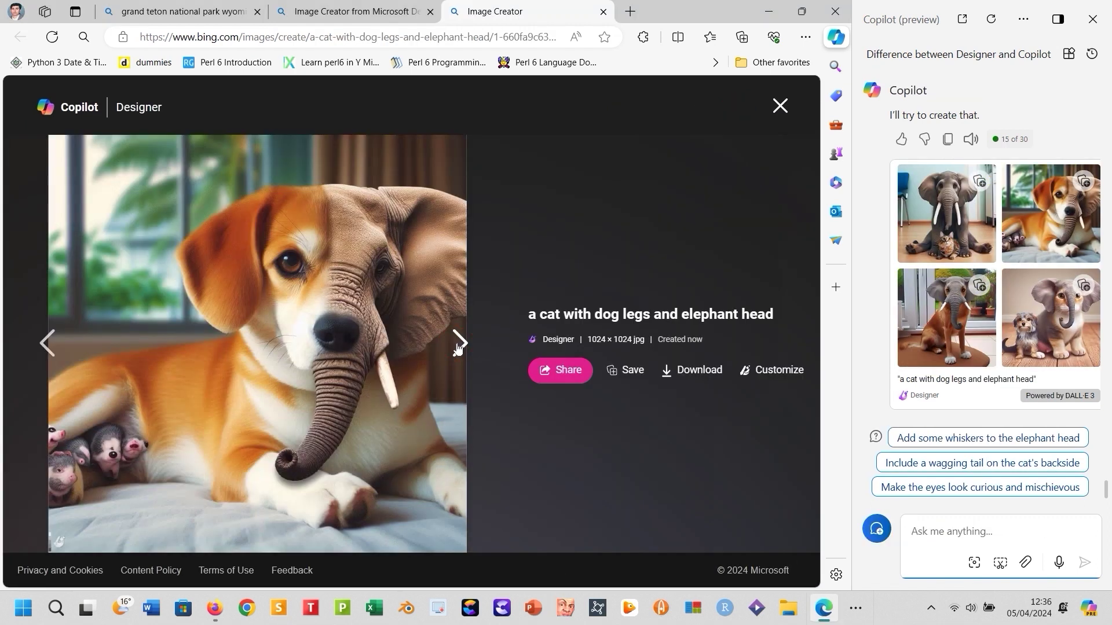
click(460, 345)
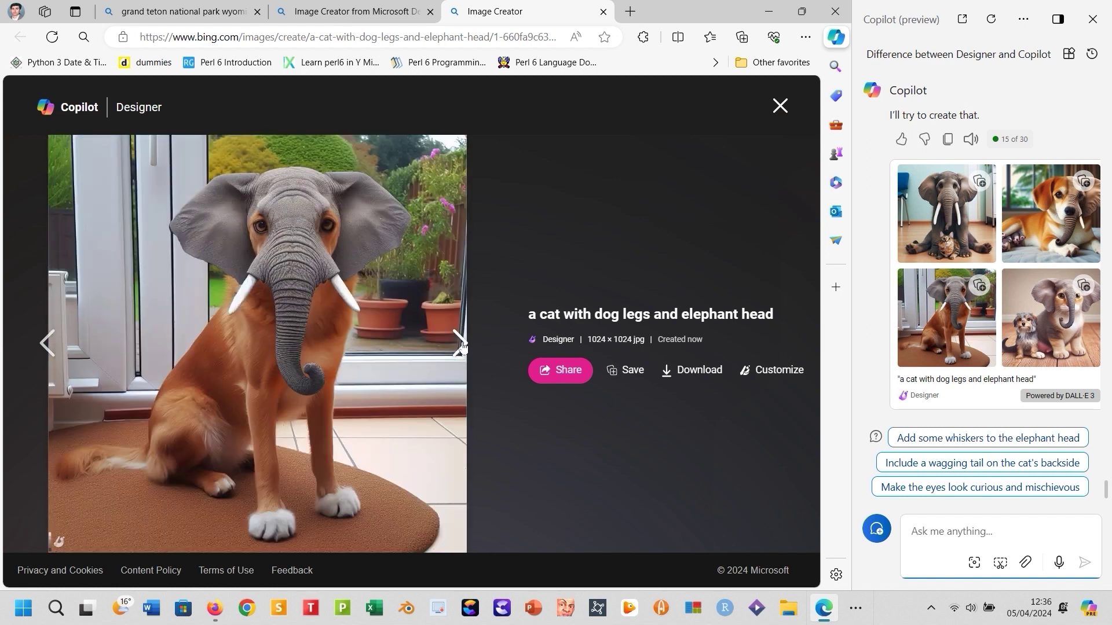
click(461, 344)
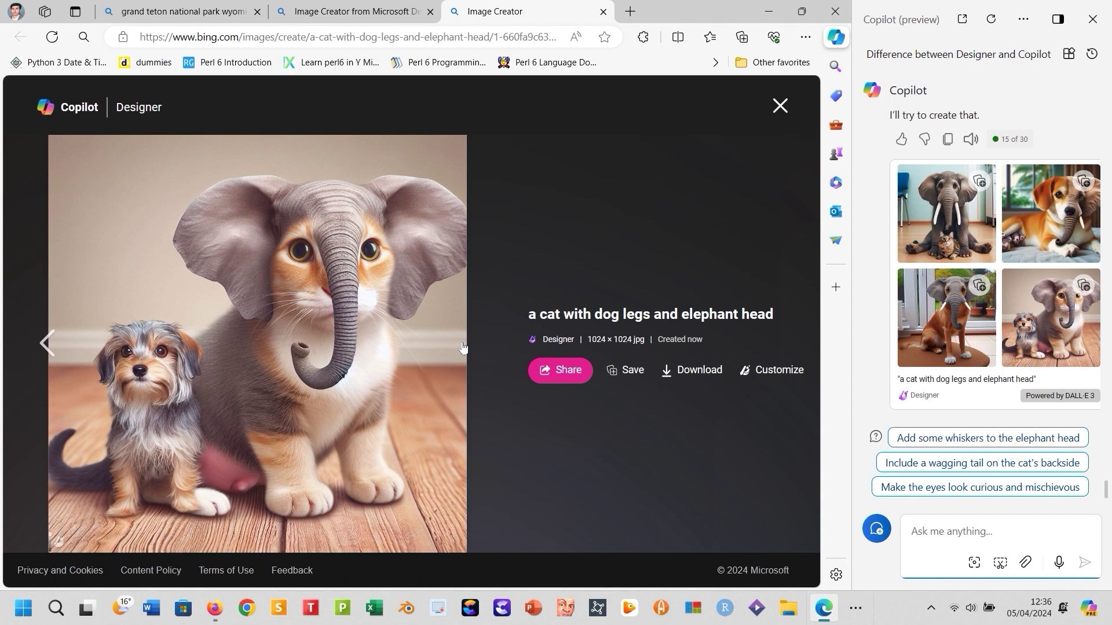
key(ctrl+w)
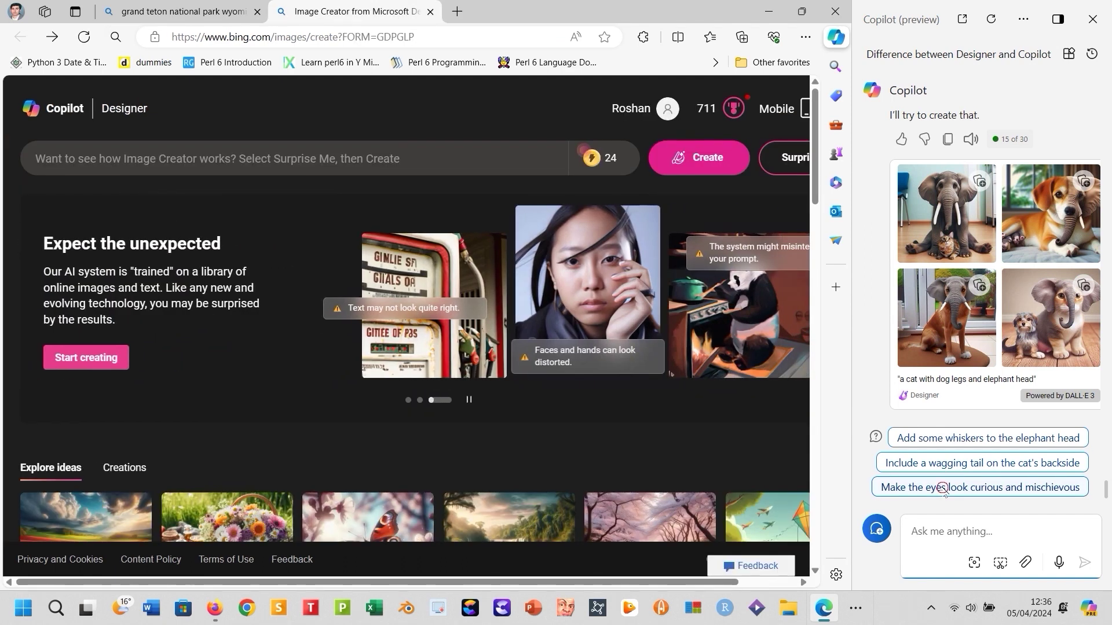
Step: Refine the hybrid animal with the suggestion "Make the eyes look curious and mischievous" and browse the generated images
click(942, 487)
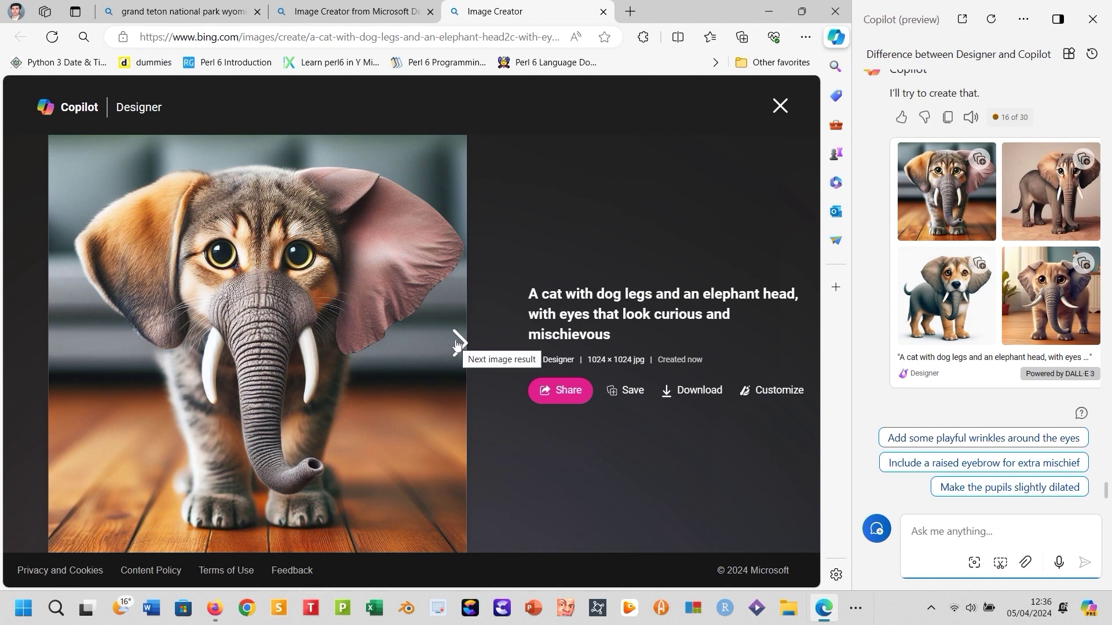
click(460, 345)
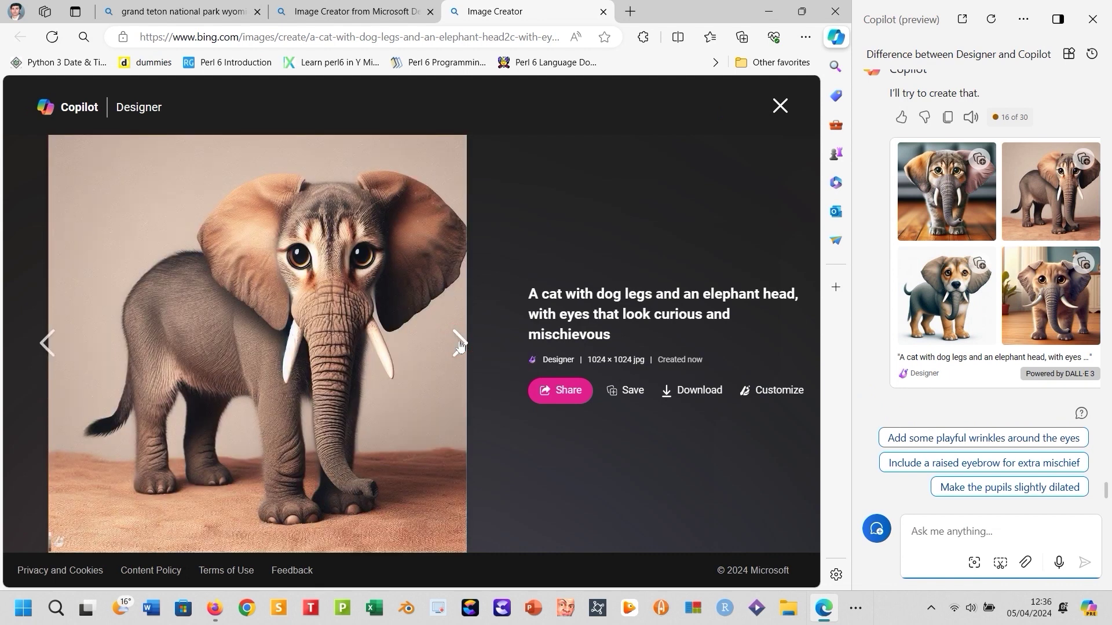
click(459, 345)
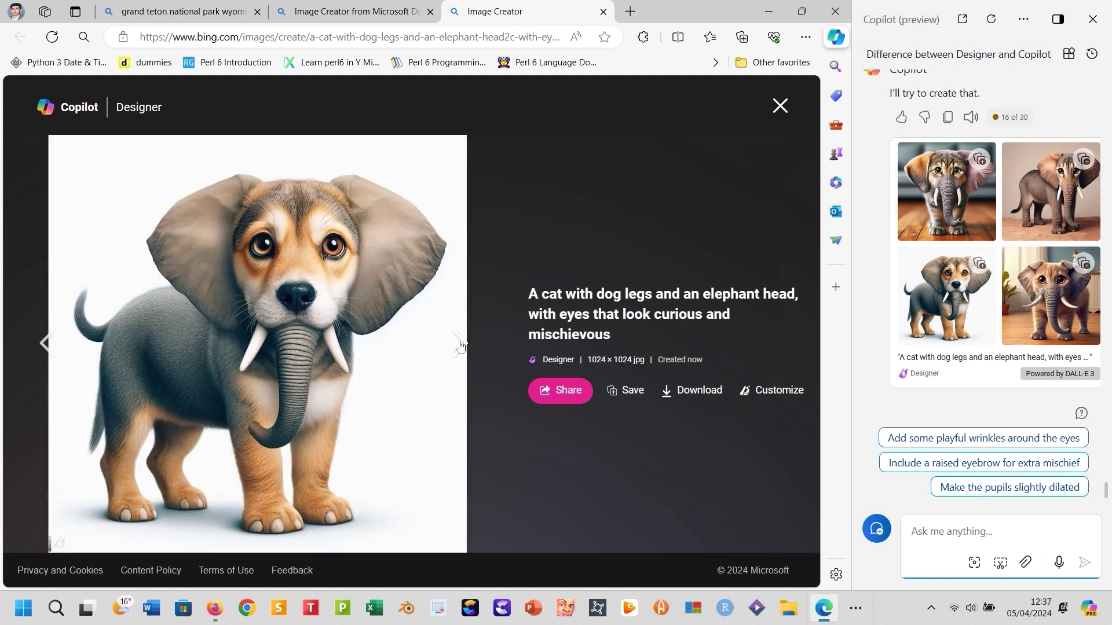